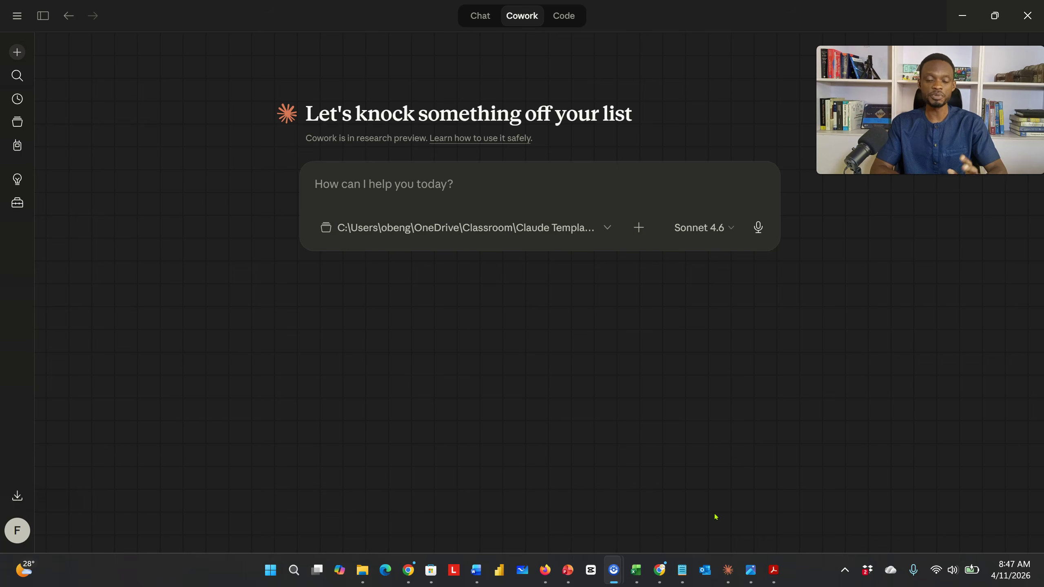
Switch to Chrome and look through the Claude Cowork product page, from the download option to the phone pairing section
{"action": "left_click", "coordinate": [409, 568]}
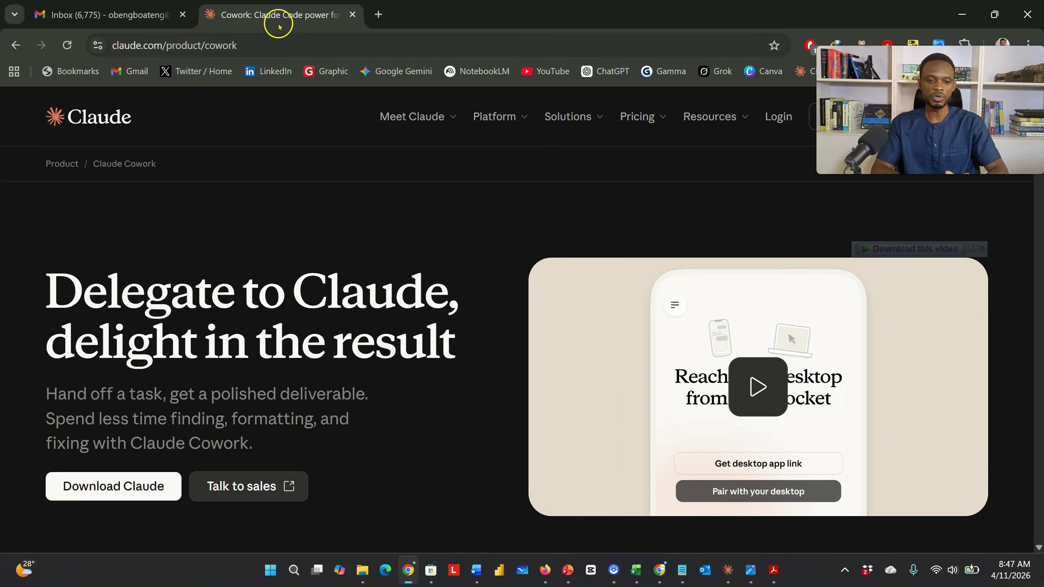
{"action": "scroll", "coordinate": [185, 329], "scroll_direction": "down", "scroll_amount": 2}
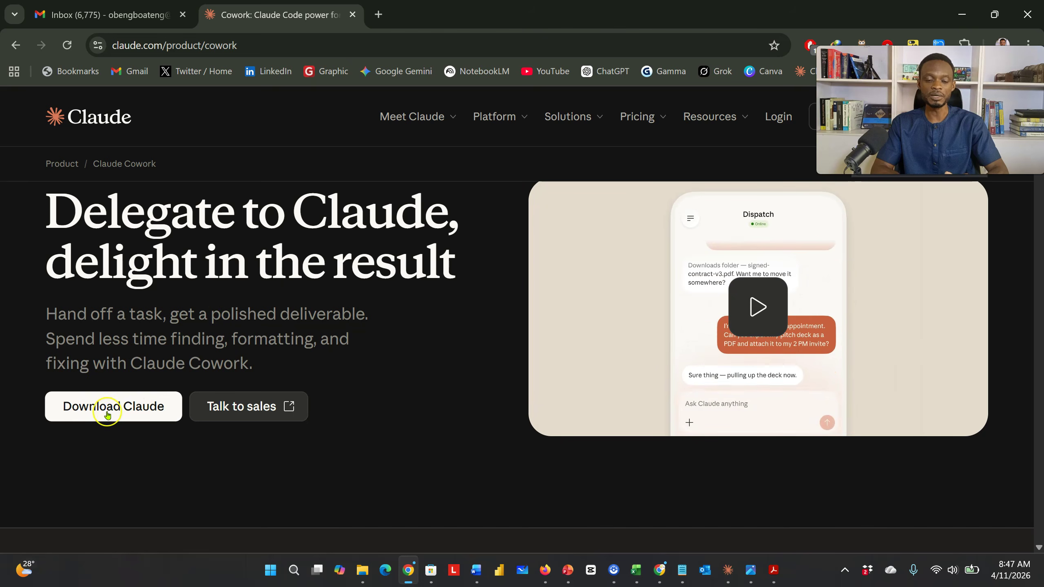
{"action": "scroll", "coordinate": [108, 415], "scroll_direction": "down", "scroll_amount": 5}
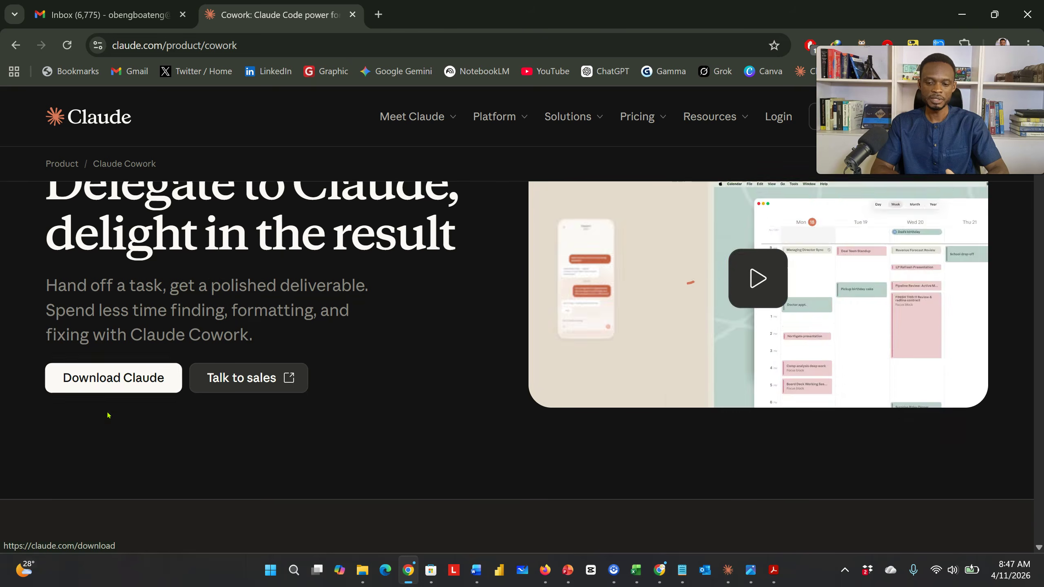
{"action": "scroll", "coordinate": [108, 415], "scroll_direction": "down", "scroll_amount": 2}
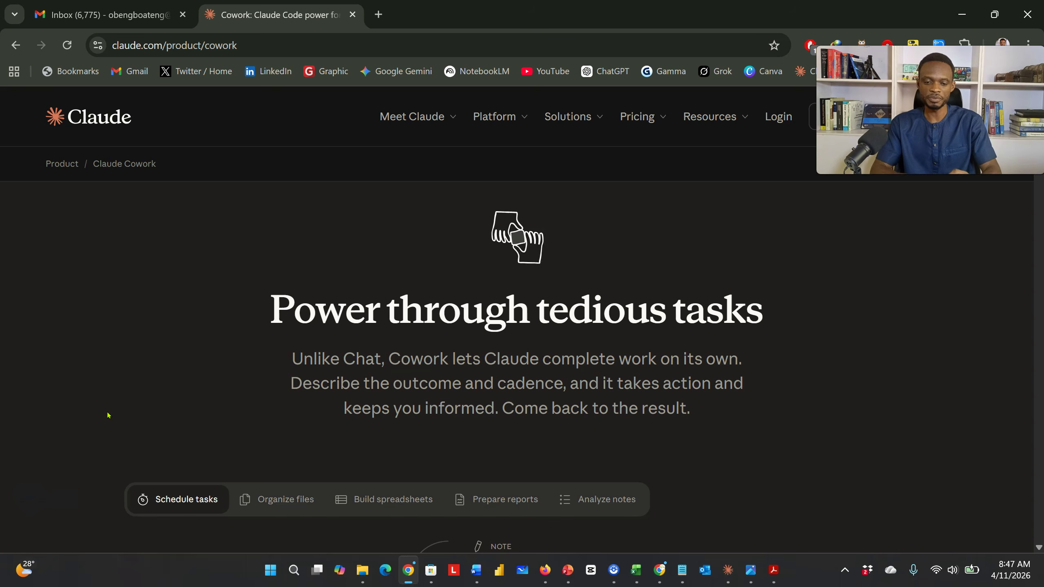
{"action": "scroll", "coordinate": [108, 415], "scroll_direction": "down", "scroll_amount": 1}
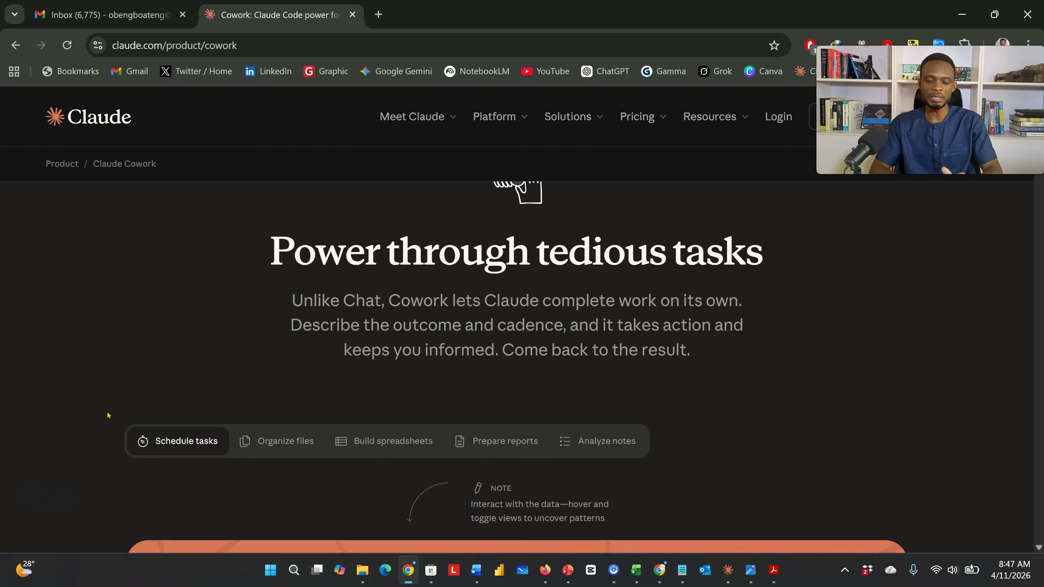
{"action": "scroll", "coordinate": [107, 415], "scroll_direction": "down", "scroll_amount": 5}
{"action": "scroll", "coordinate": [107, 415], "scroll_direction": "down", "scroll_amount": 7}
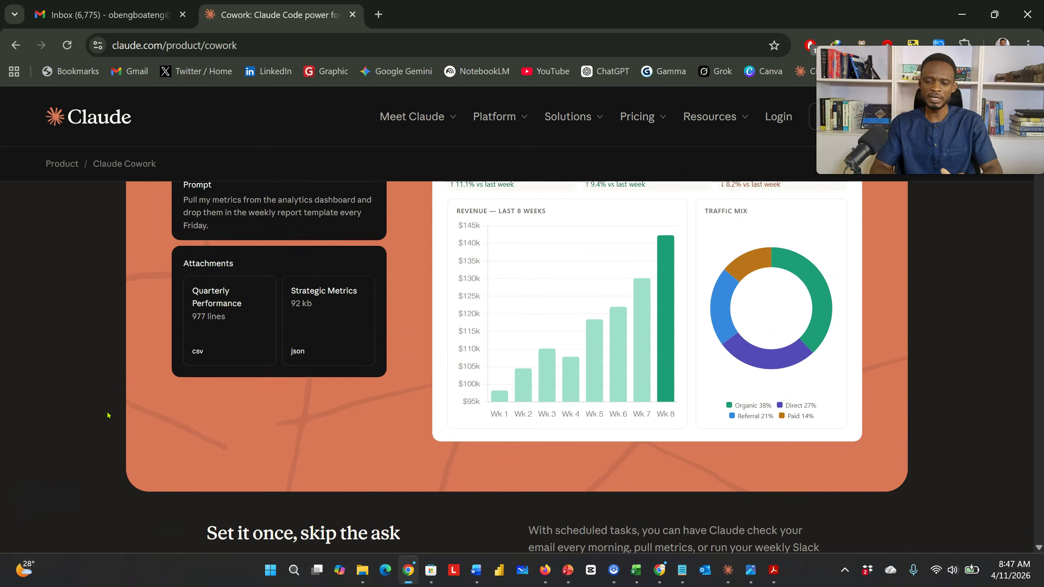
{"action": "scroll", "coordinate": [108, 415], "scroll_direction": "down", "scroll_amount": 6}
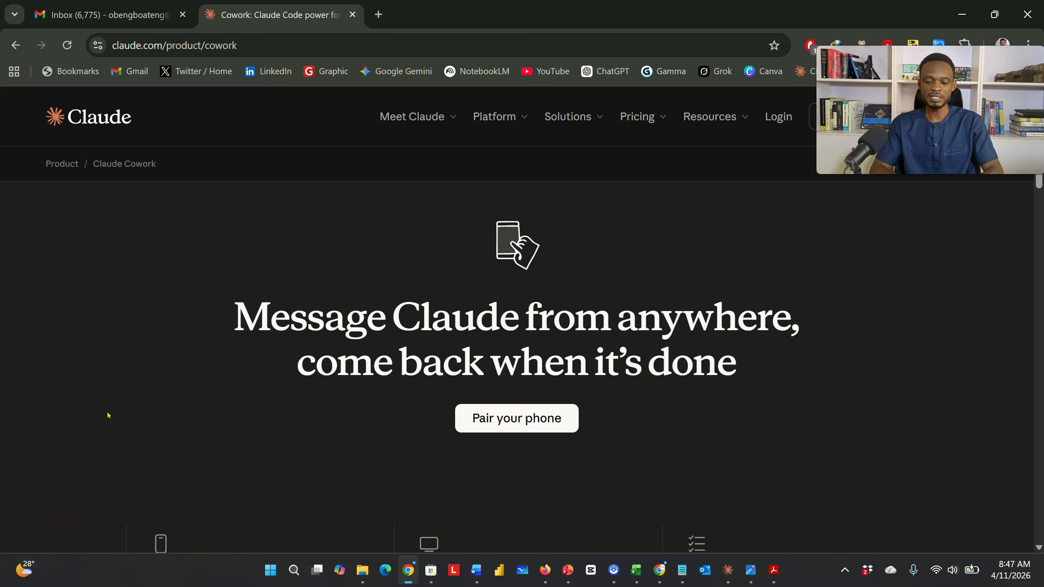
Open IntlBank_Statement_Finex_Mar2025.pdf from the Claude Bank Reconciliation folder and review its transaction history
{"action": "left_click", "coordinate": [728, 569]}
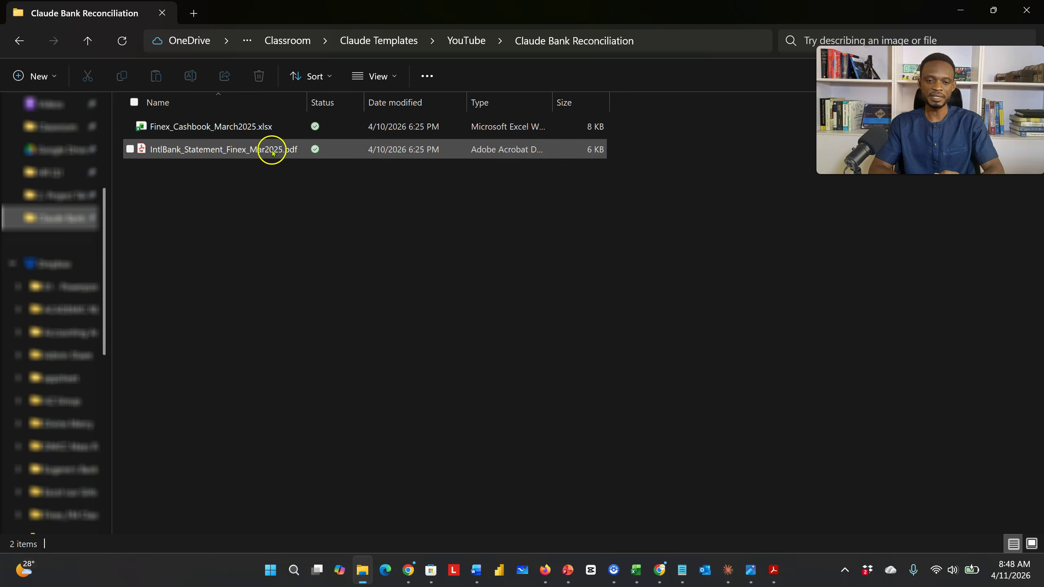
{"action": "left_click", "coordinate": [210, 153]}
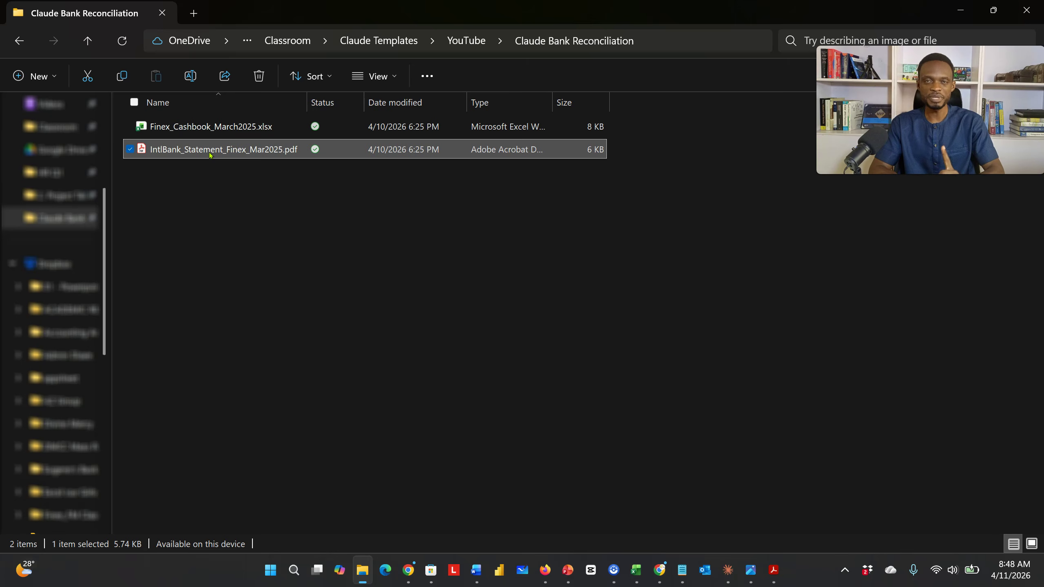
{"action": "left_click", "coordinate": [215, 123]}
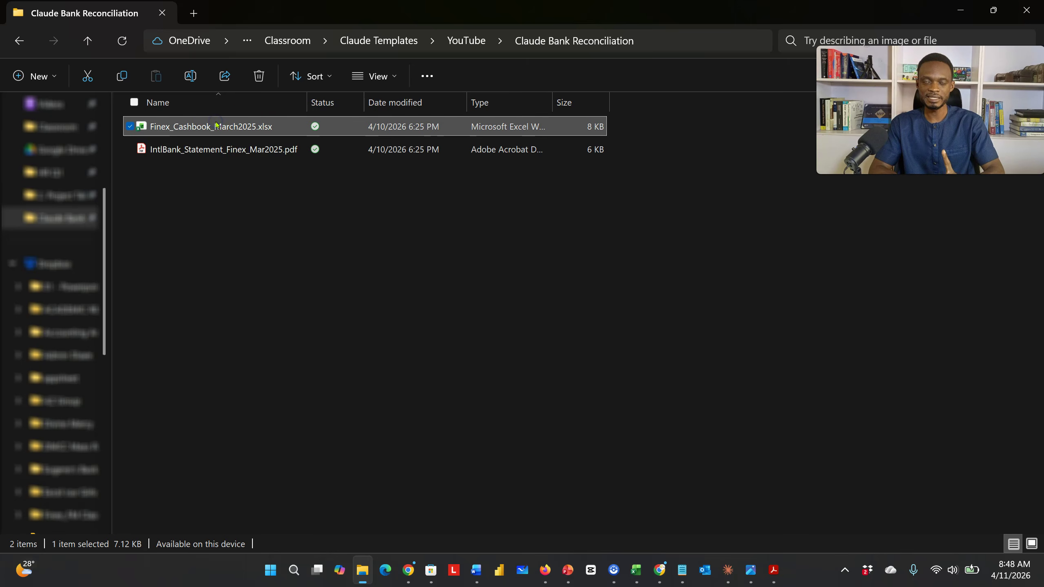
{"action": "left_click", "coordinate": [201, 151]}
{"action": "double_click", "coordinate": [202, 151]}
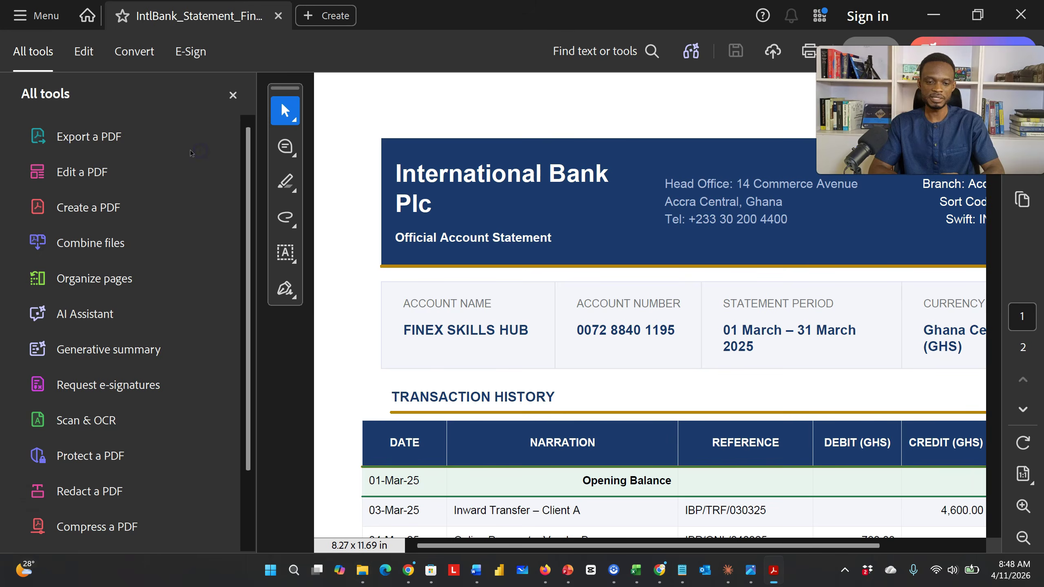
{"action": "left_click", "coordinate": [226, 103]}
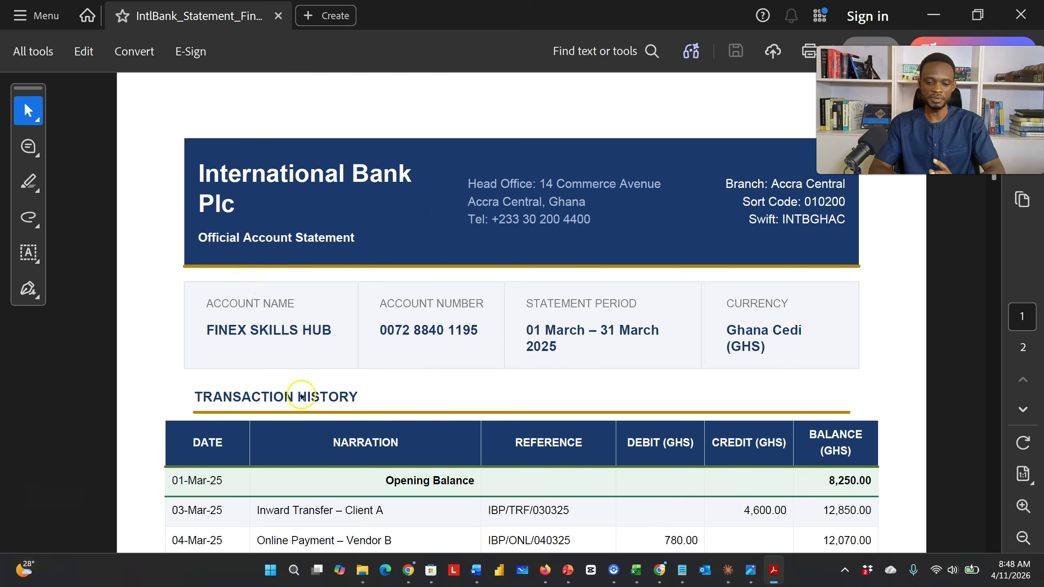
{"action": "scroll", "coordinate": [303, 397], "scroll_direction": "down", "scroll_amount": 3}
{"action": "scroll", "coordinate": [683, 424], "scroll_direction": "down", "scroll_amount": 2}
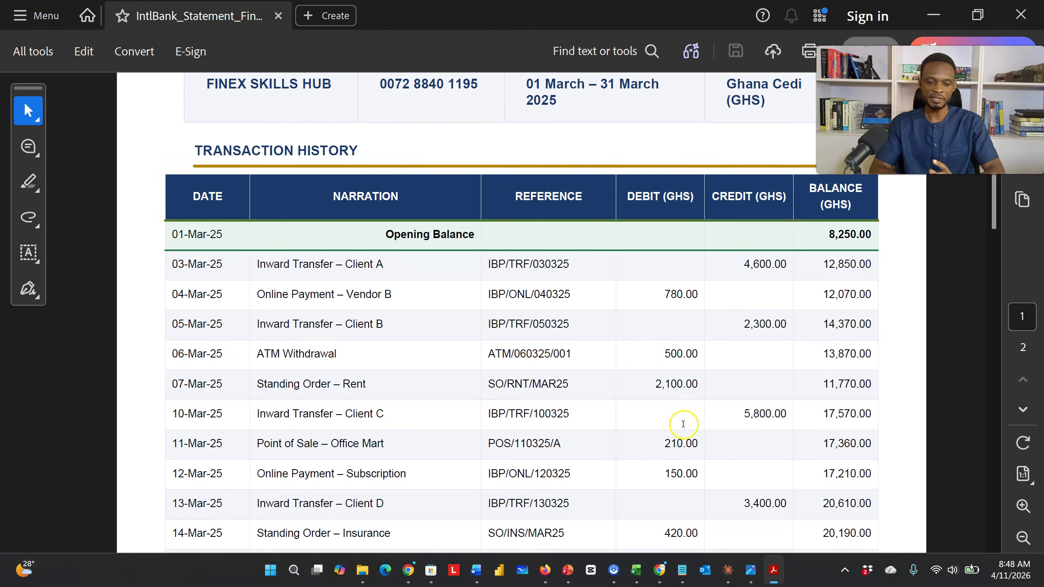
{"action": "scroll", "coordinate": [239, 365], "scroll_direction": "down", "scroll_amount": 6}
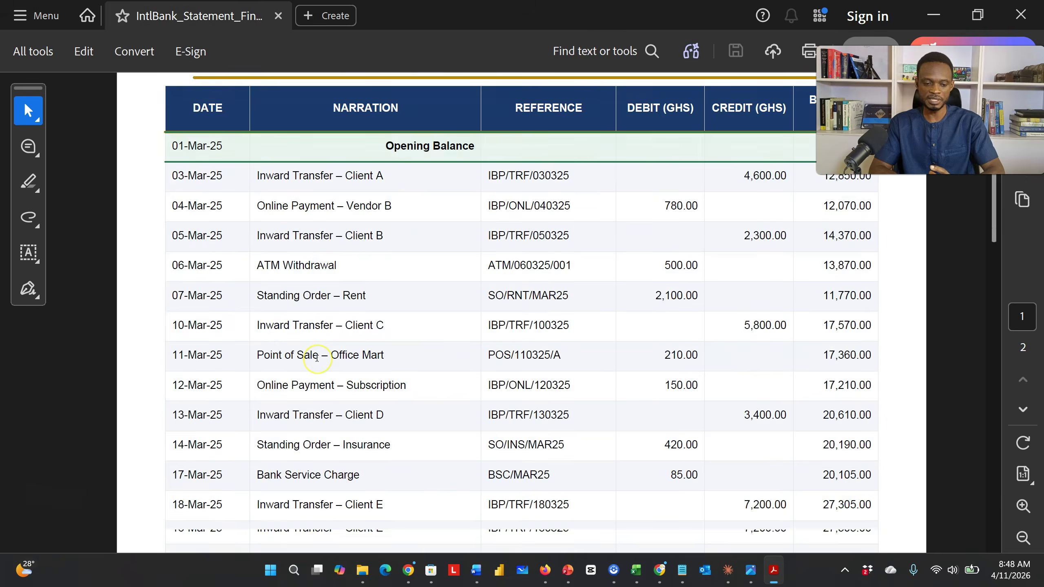
{"action": "scroll", "coordinate": [317, 358], "scroll_direction": "up", "scroll_amount": 5}
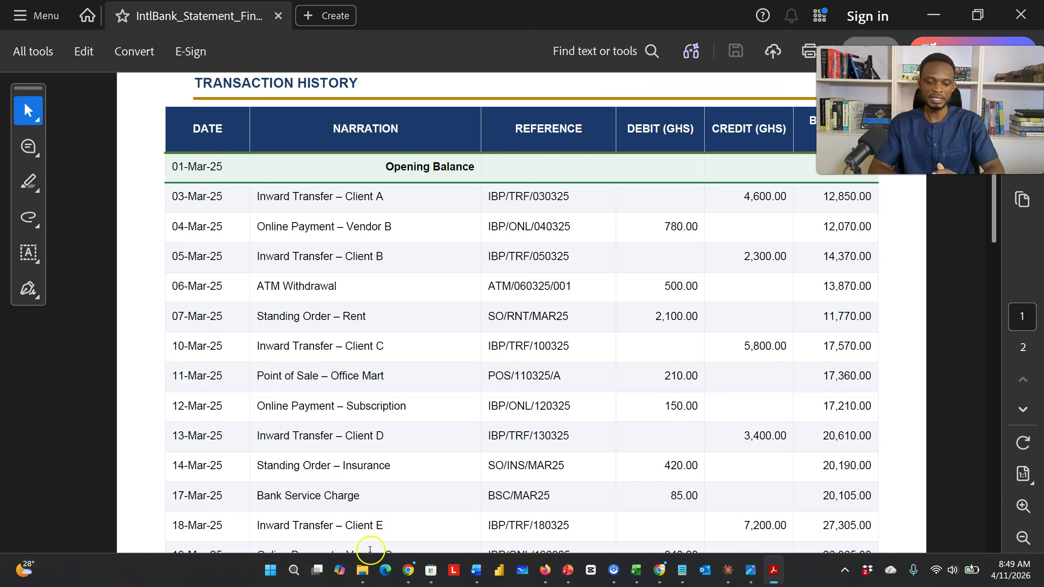
Open Finex_Cashbook_March2025.xlsx from the Claude Bank Reconciliation folder and review its receipts, payments and notes
{"action": "left_click", "coordinate": [362, 570]}
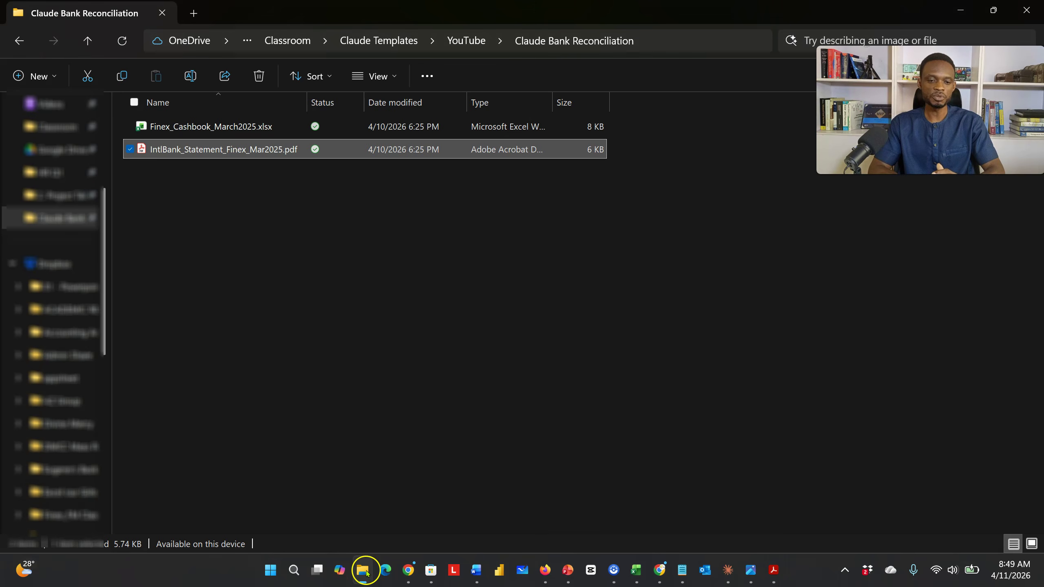
{"action": "left_click", "coordinate": [253, 132]}
{"action": "double_click", "coordinate": [253, 133]}
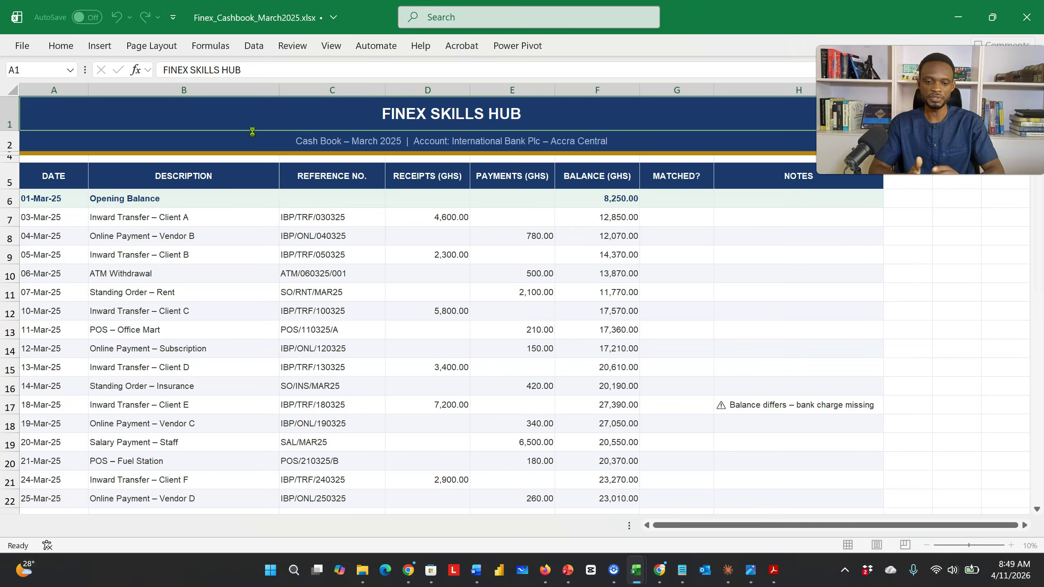
{"action": "scroll", "coordinate": [242, 293], "scroll_direction": "down", "scroll_amount": 3}
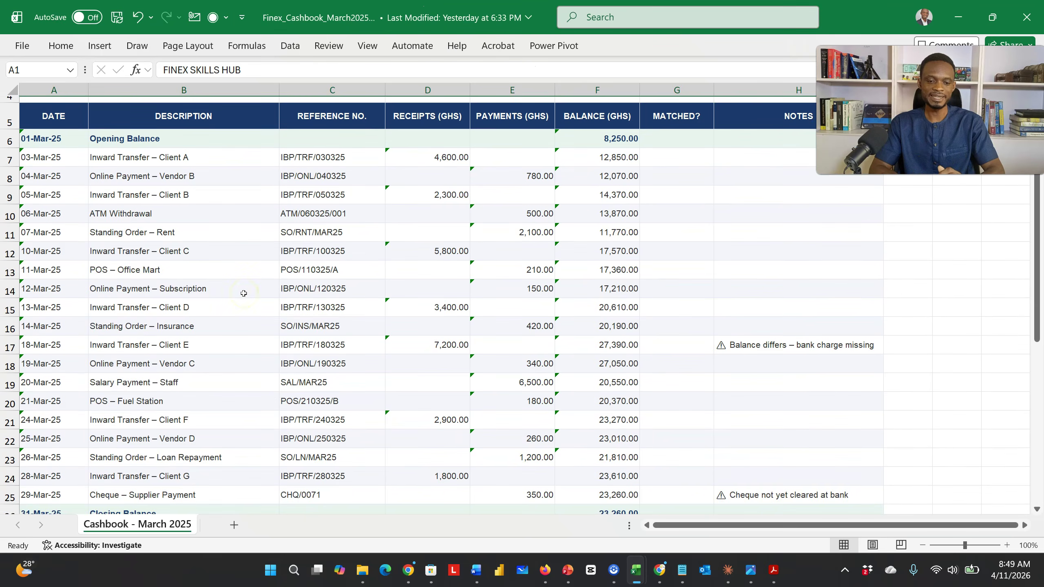
{"action": "scroll", "coordinate": [244, 293], "scroll_direction": "up", "scroll_amount": 2}
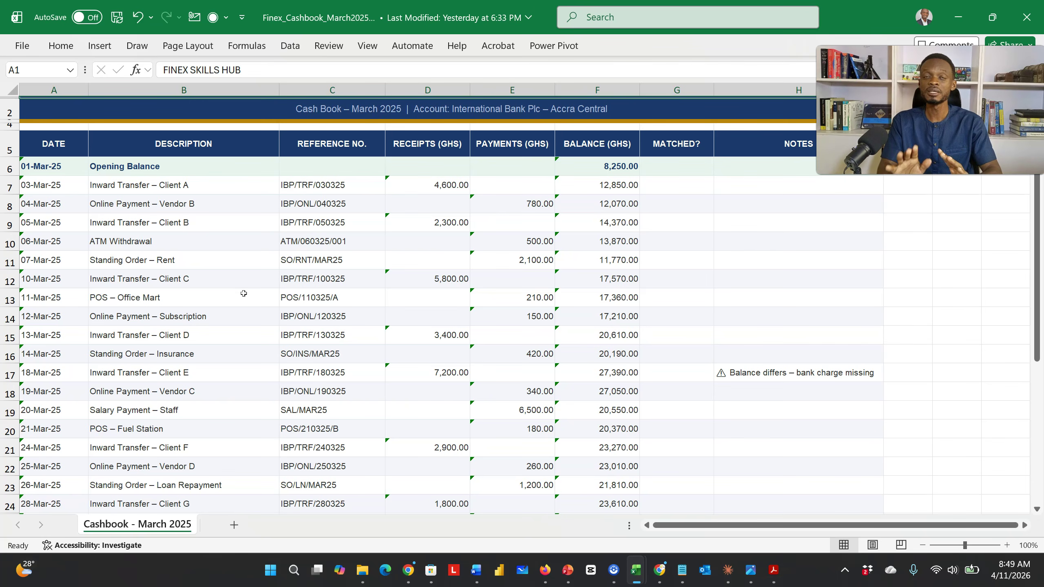
Switch to Claude Cowork and check the working folder choice, keeping the Claude Bank Reconciliation folder
{"action": "left_click", "coordinate": [362, 570]}
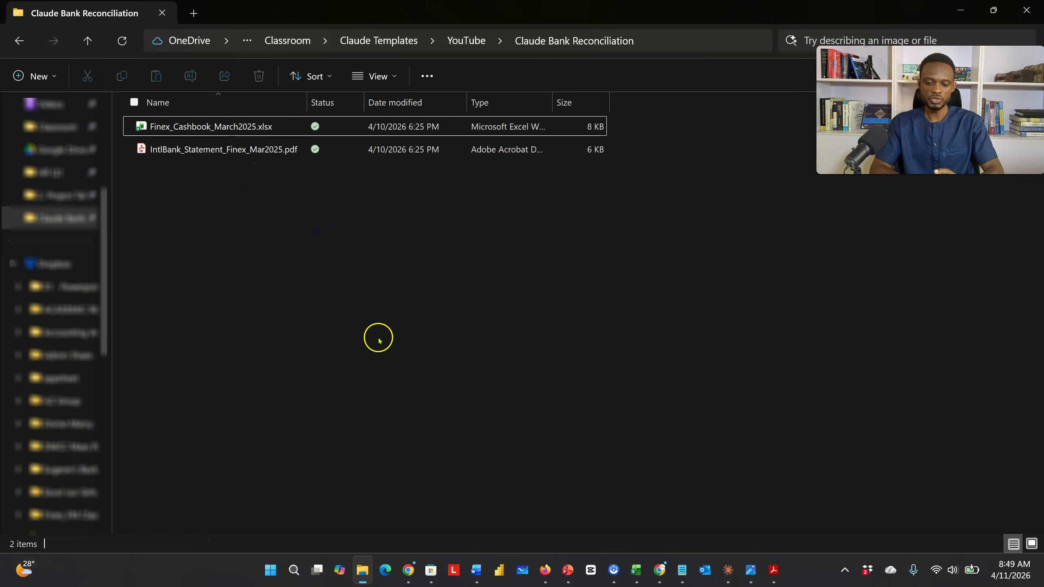
{"action": "left_click", "coordinate": [727, 571]}
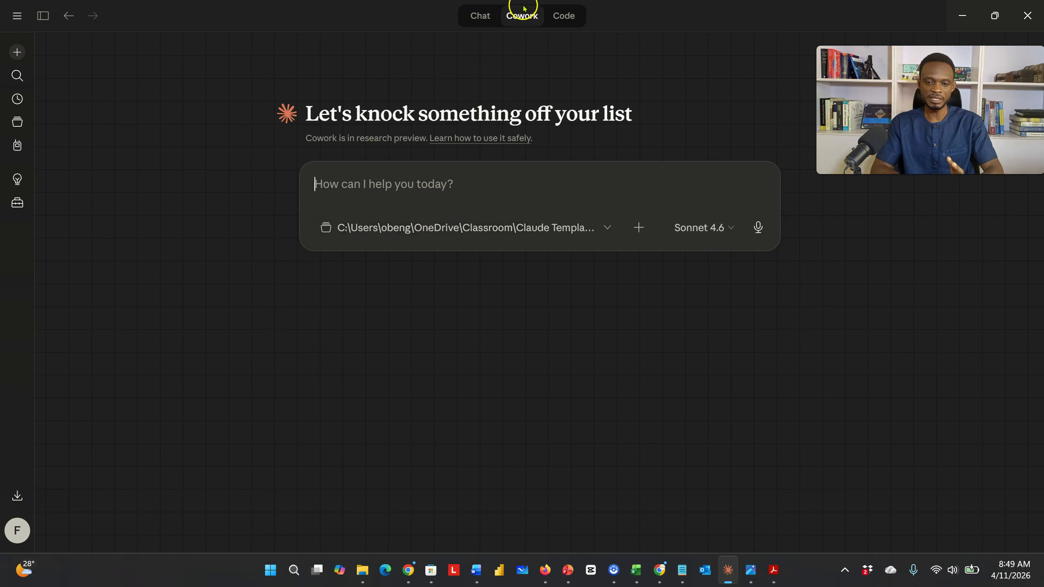
{"action": "left_click", "coordinate": [605, 230]}
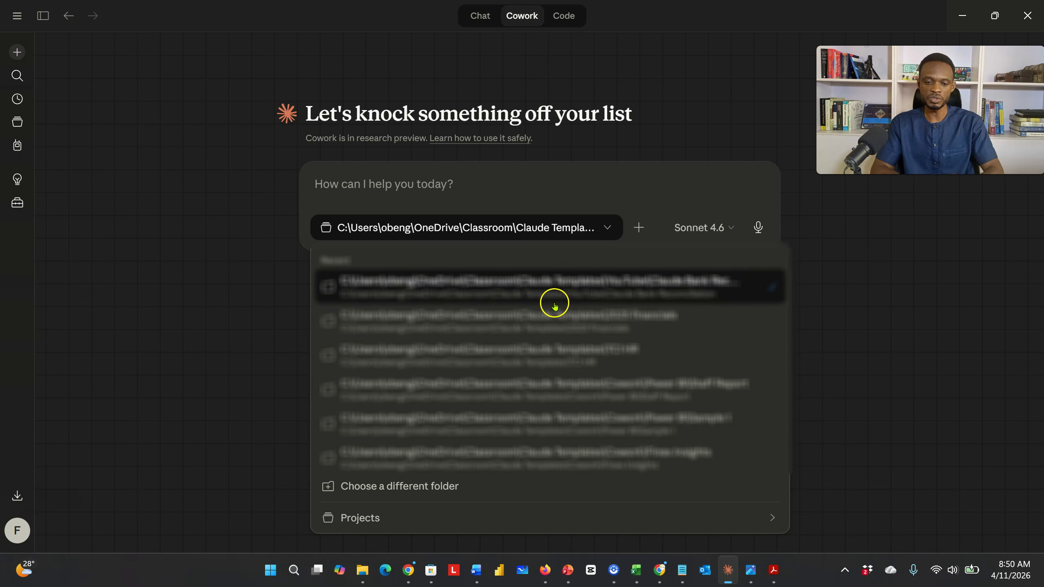
{"action": "left_click", "coordinate": [287, 246]}
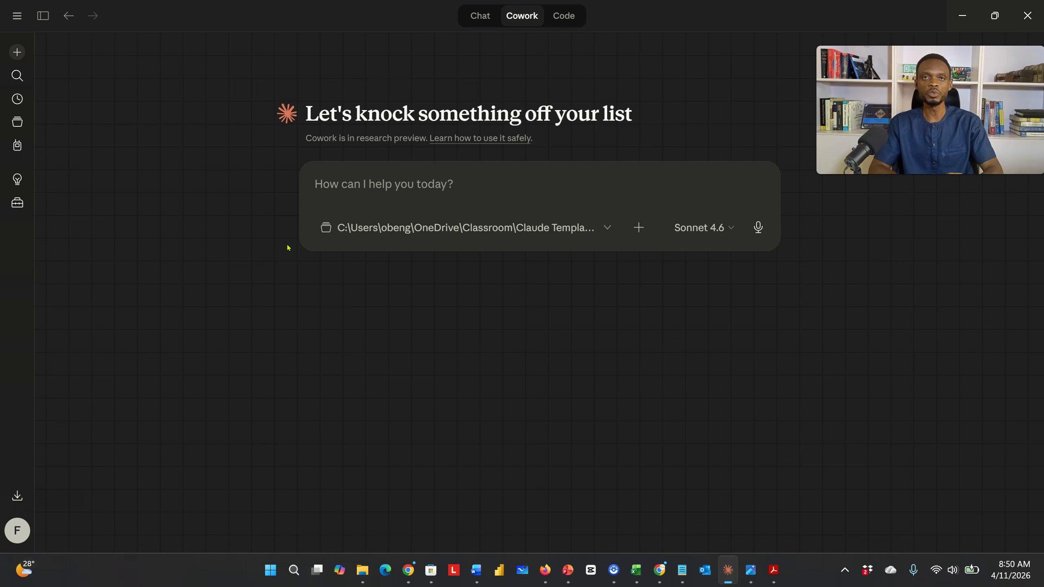
Prompt Claude to compare the statement PDF and cashbook by date and amount, creating an HTML dashboard of matched, bank-only and cashbook-only items with highlighted discrepancies
{"action": "left_click", "coordinate": [322, 186]}
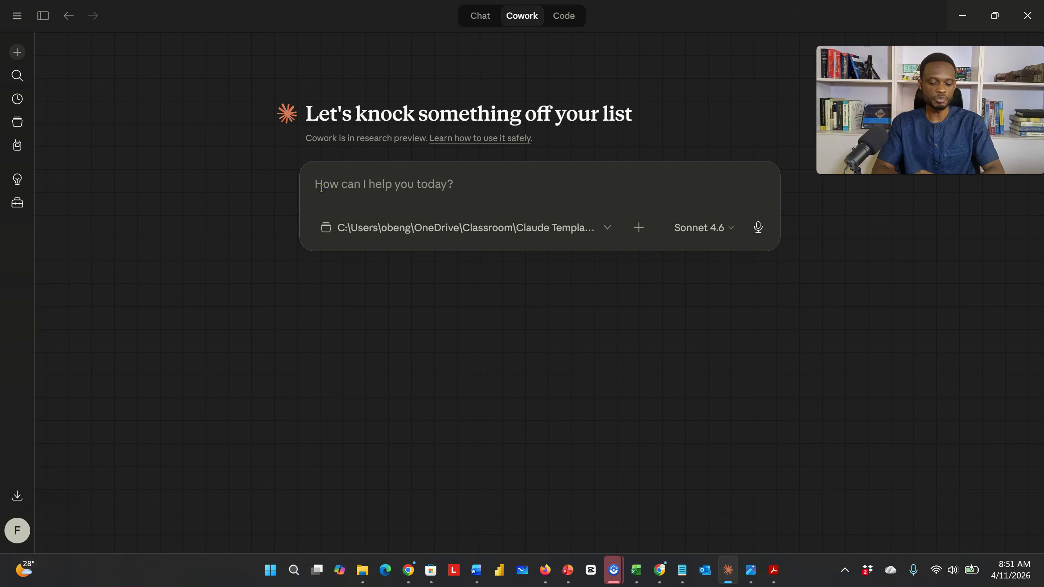
{"action": "type", "text": "I have two files in my Claude Bank Reconciliation folder, a bank statement pdf file and a cashbook Excel file. Please compare them by transaction date and amount, then create an HTML reconciliation dashboard that shows: (1) matched transactions, (2) items only in the bank statement, and (3) items only in the cashbook. Highlight discrepancies clearly."}
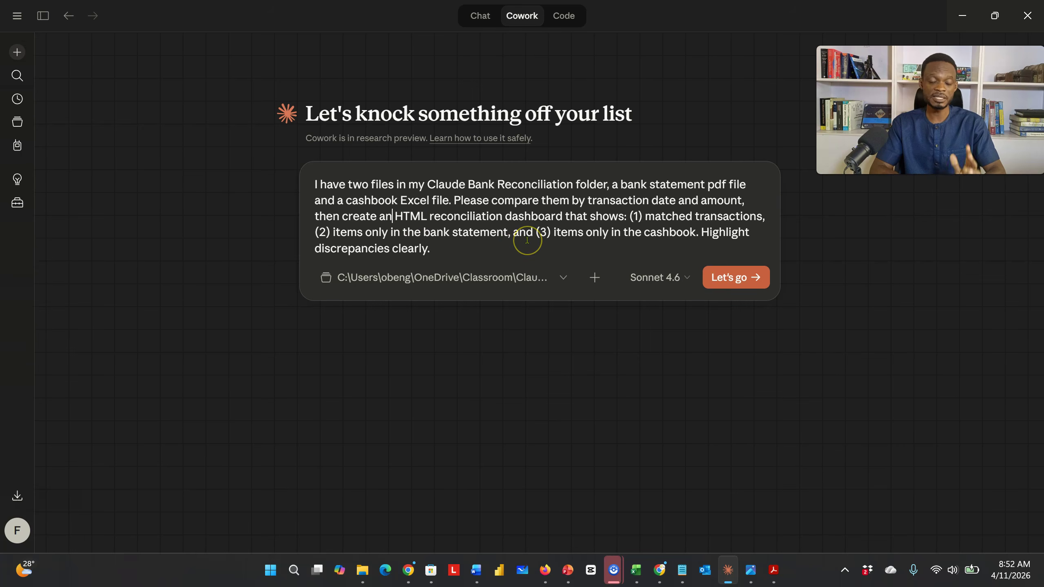
{"action": "left_click", "coordinate": [730, 278]}
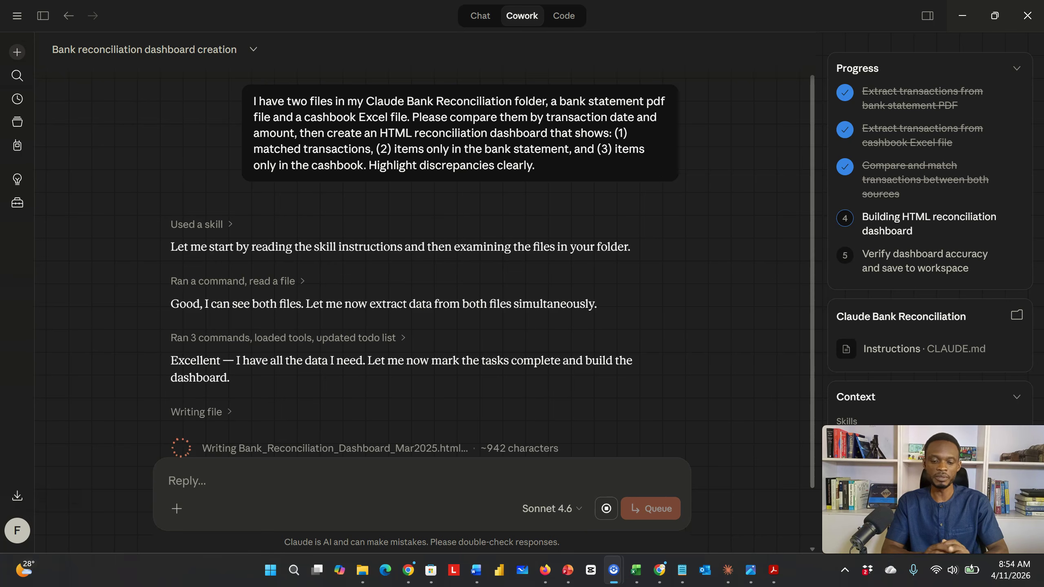
Open the generated Bank Reconciliation Dashboard from Claude's response and launch it in Google Chrome, allowing the file access
{"action": "scroll", "coordinate": [722, 296], "scroll_direction": "down", "scroll_amount": 2}
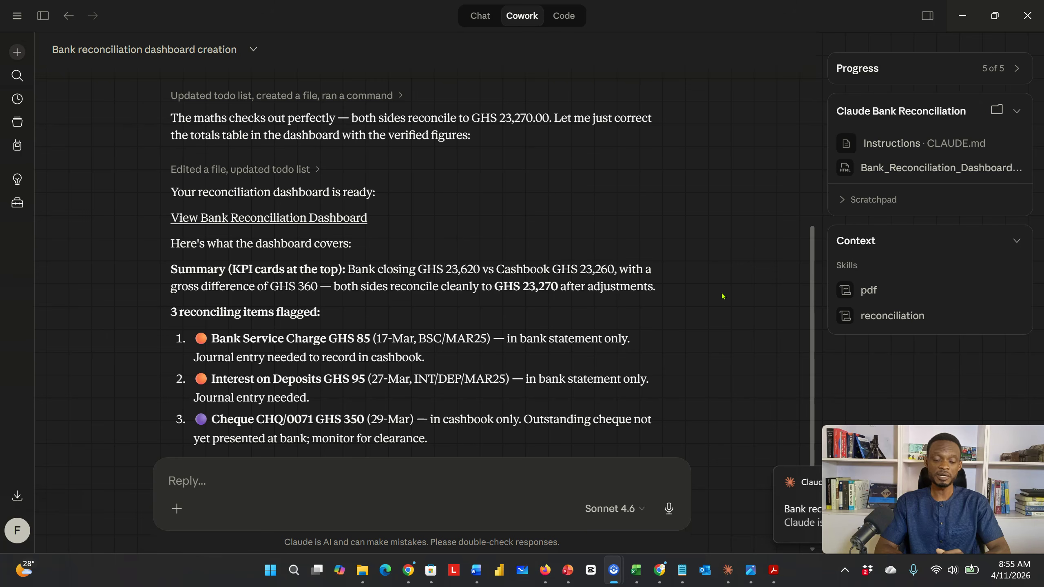
{"action": "scroll", "coordinate": [723, 296], "scroll_direction": "down", "scroll_amount": 5}
{"action": "scroll", "coordinate": [723, 296], "scroll_direction": "up", "scroll_amount": 8}
{"action": "left_click", "coordinate": [358, 341]}
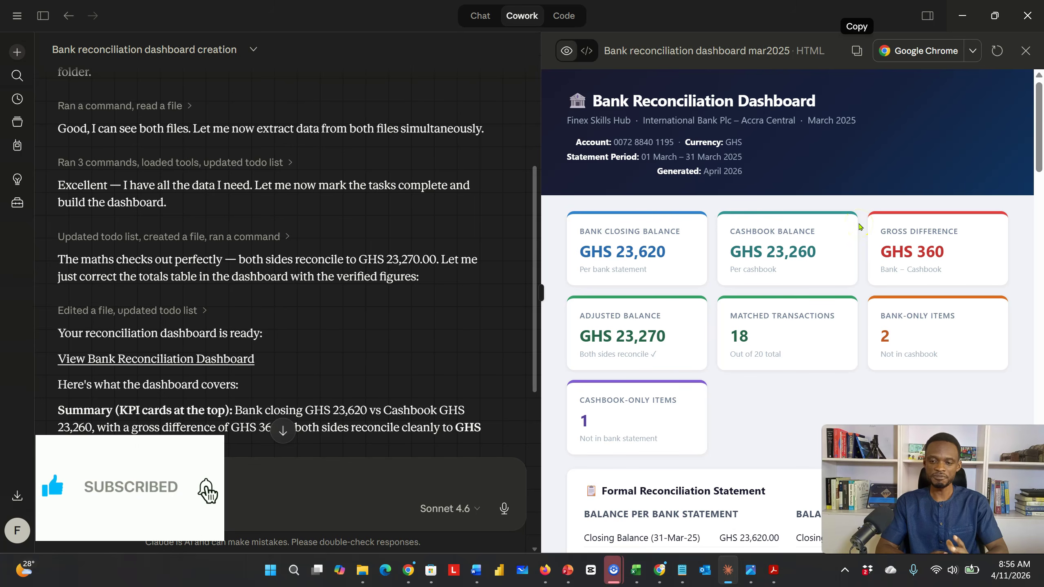
{"action": "left_click", "coordinate": [909, 60]}
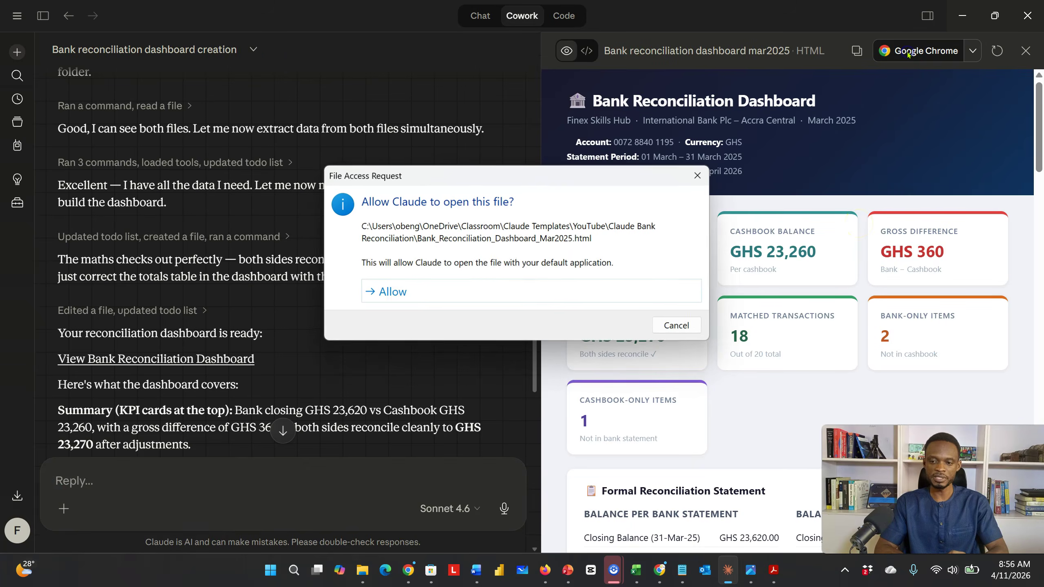
{"action": "left_click", "coordinate": [388, 356]}
Review the dashboard's balance cards, formal reconciliation statement, reconciling items and matched transactions table
{"action": "scroll", "coordinate": [396, 292], "scroll_direction": "down", "scroll_amount": 2}
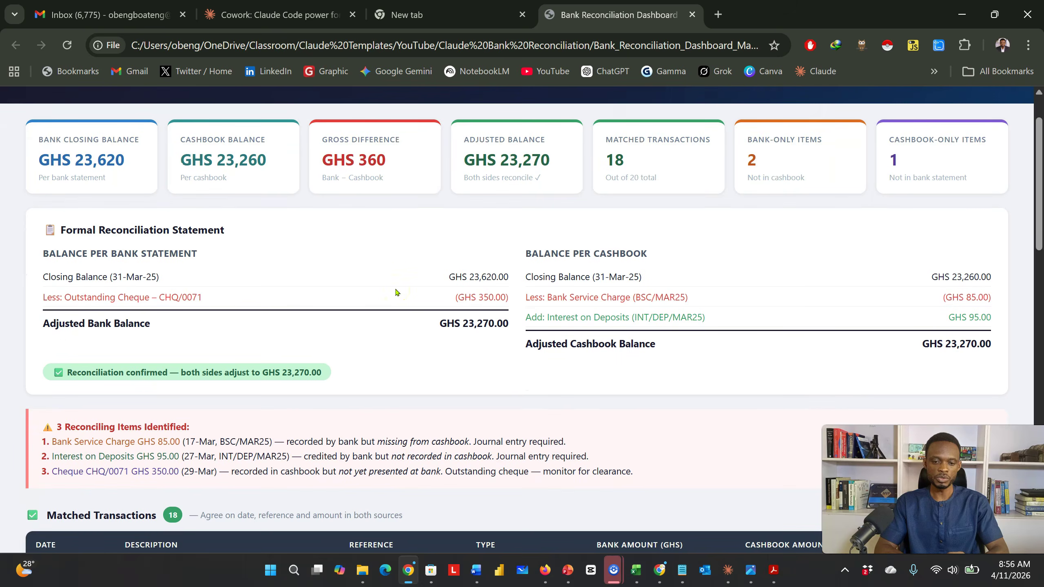
{"action": "scroll", "coordinate": [396, 292], "scroll_direction": "up", "scroll_amount": 2}
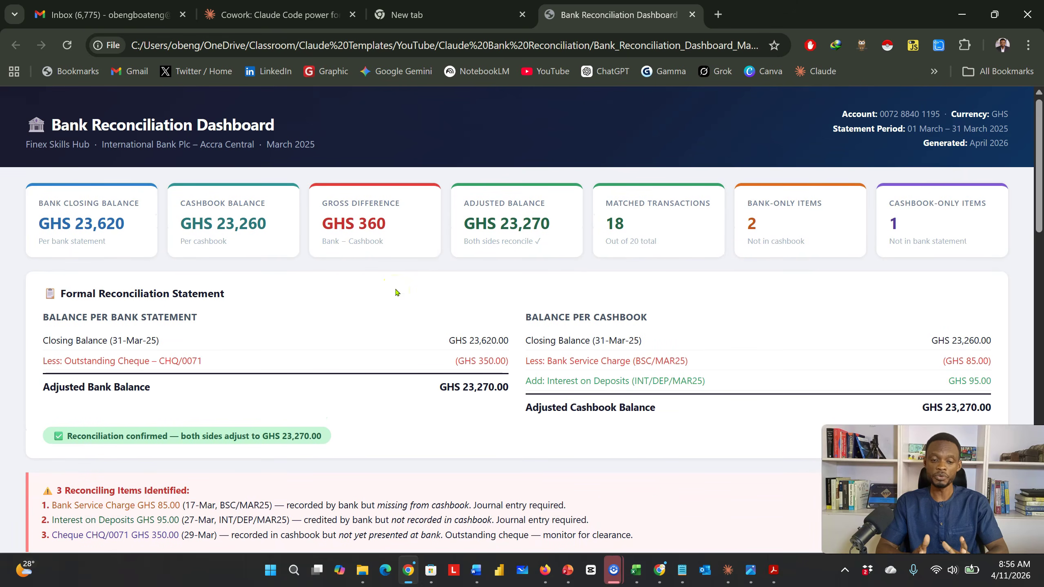
{"action": "scroll", "coordinate": [396, 292], "scroll_direction": "down", "scroll_amount": 1}
{"action": "scroll", "coordinate": [396, 292], "scroll_direction": "down", "scroll_amount": 1}
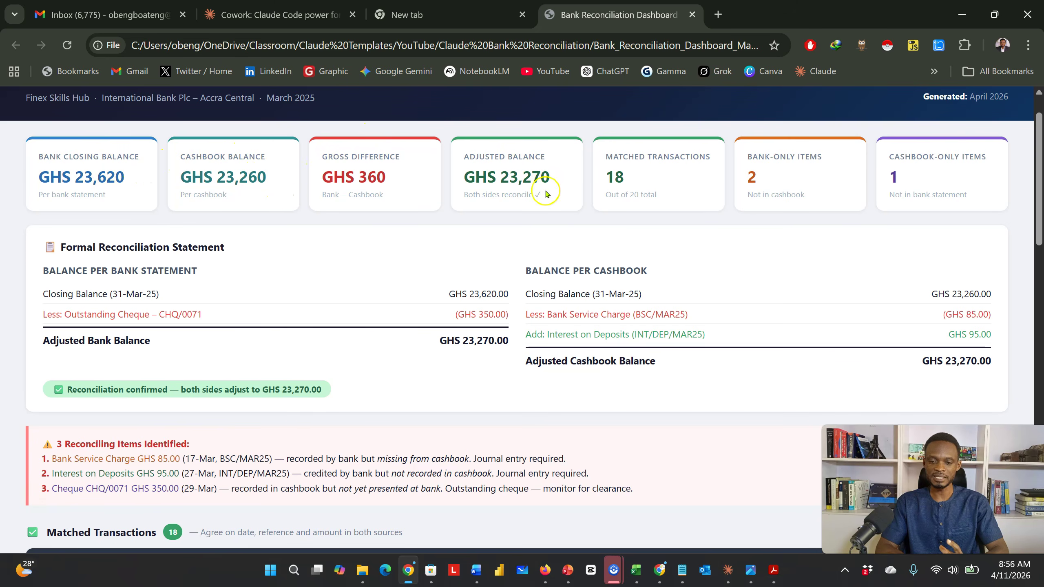
{"action": "scroll", "coordinate": [546, 193], "scroll_direction": "down", "scroll_amount": 1}
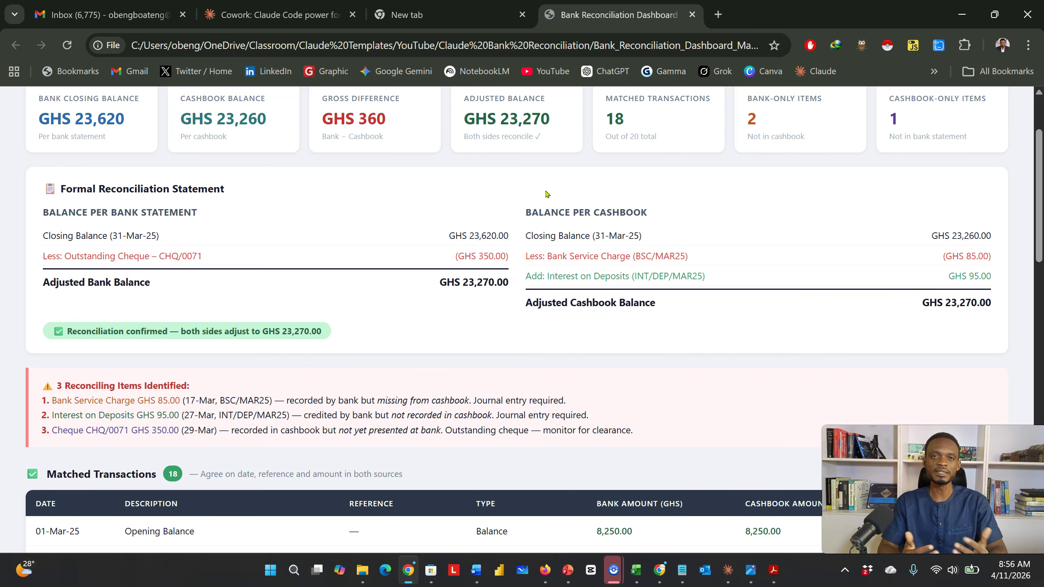
{"action": "scroll", "coordinate": [546, 193], "scroll_direction": "down", "scroll_amount": 5}
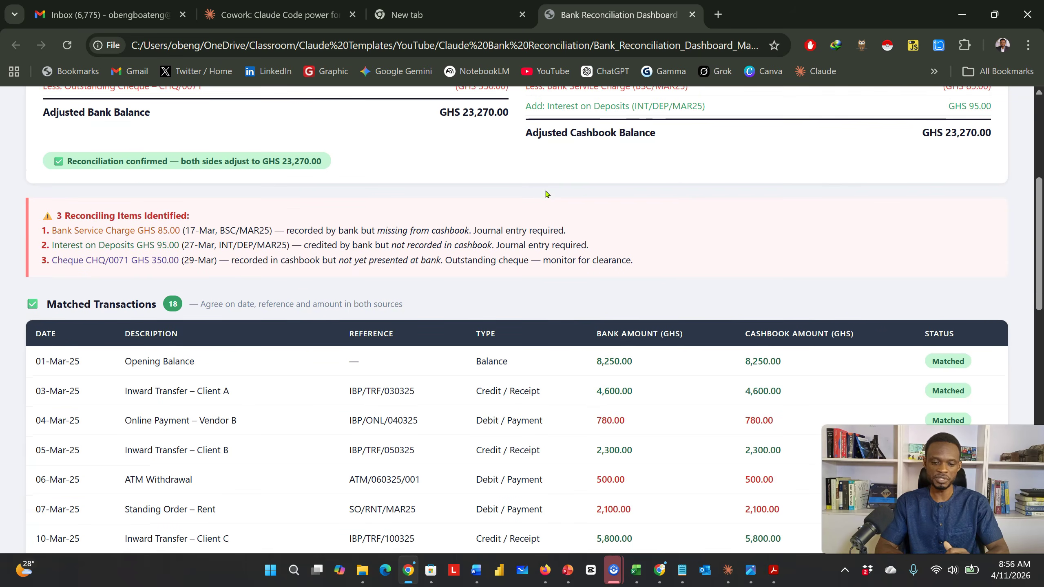
{"action": "scroll", "coordinate": [547, 193], "scroll_direction": "up", "scroll_amount": 7}
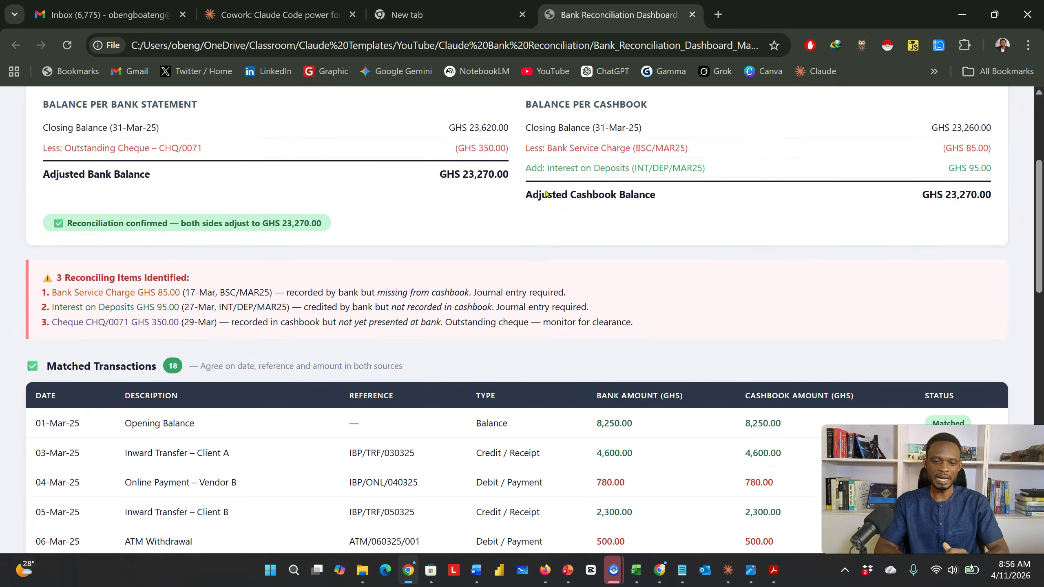
Review the dashboard's matched transactions, bank-only items, cashbook-only items and March 2025 period totals
{"action": "scroll", "coordinate": [545, 190], "scroll_direction": "down", "scroll_amount": 6}
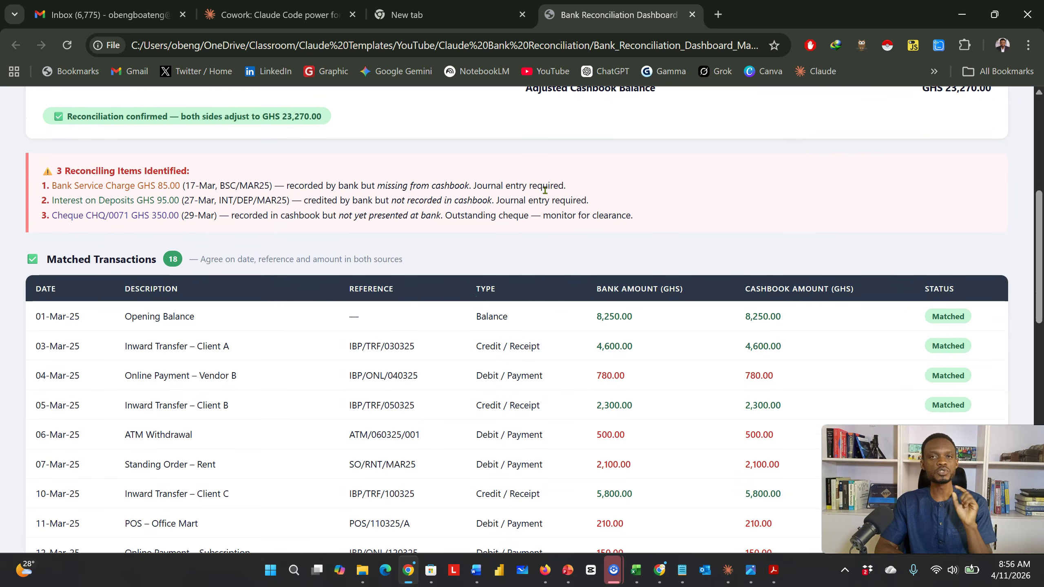
{"action": "scroll", "coordinate": [547, 193], "scroll_direction": "down", "scroll_amount": 2}
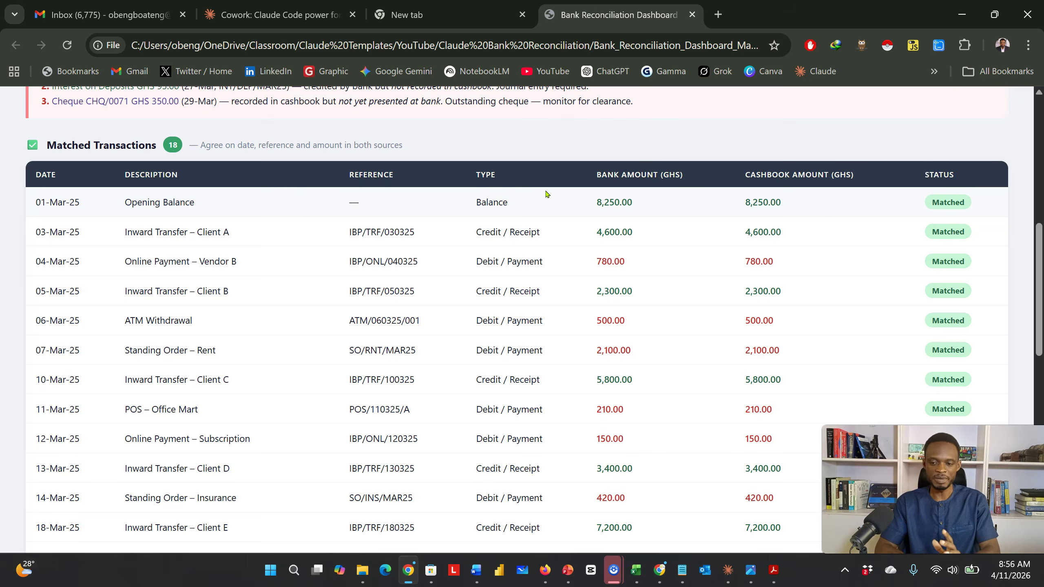
{"action": "scroll", "coordinate": [546, 194], "scroll_direction": "down", "scroll_amount": 2}
{"action": "scroll", "coordinate": [850, 173], "scroll_direction": "down", "scroll_amount": 6}
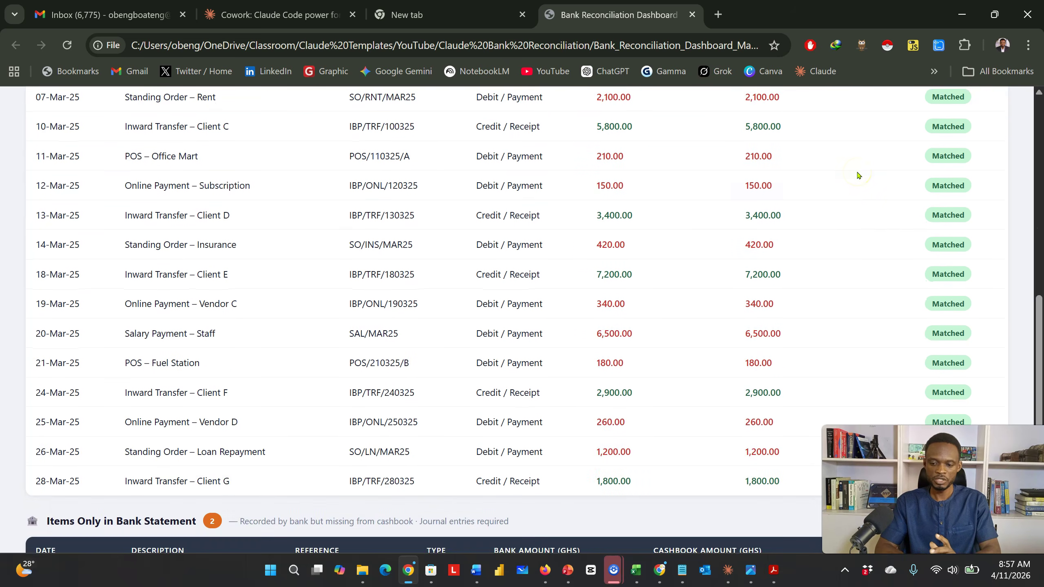
{"action": "scroll", "coordinate": [858, 175], "scroll_direction": "down", "scroll_amount": 3}
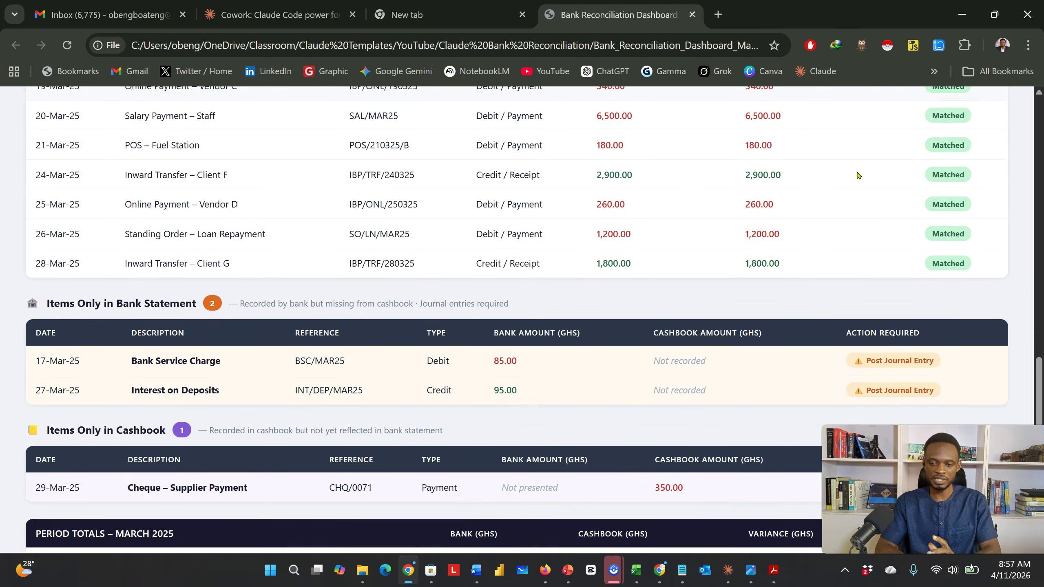
{"action": "scroll", "coordinate": [857, 175], "scroll_direction": "down", "scroll_amount": 1}
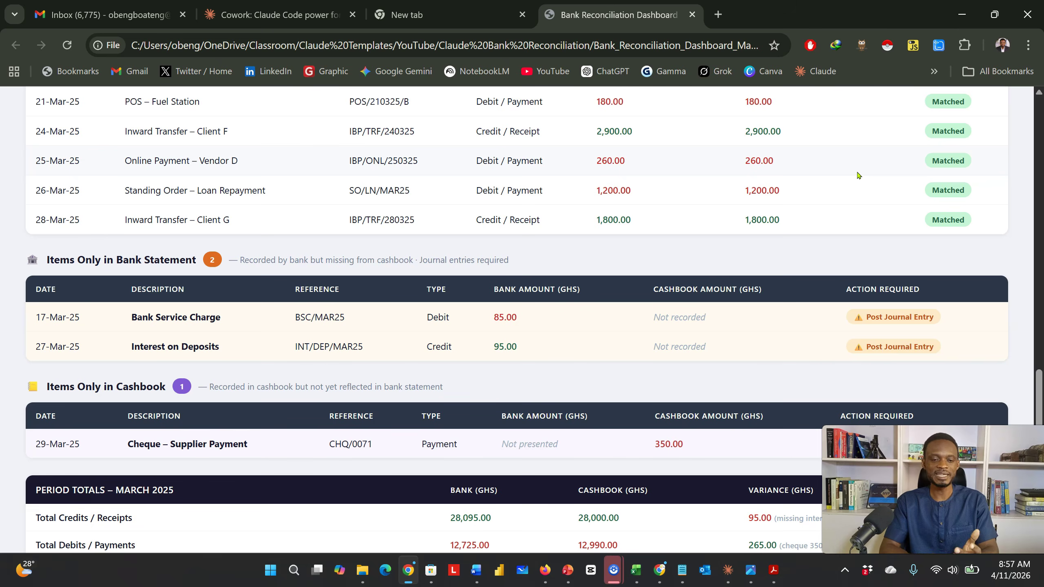
{"action": "scroll", "coordinate": [858, 175], "scroll_direction": "down", "scroll_amount": 1}
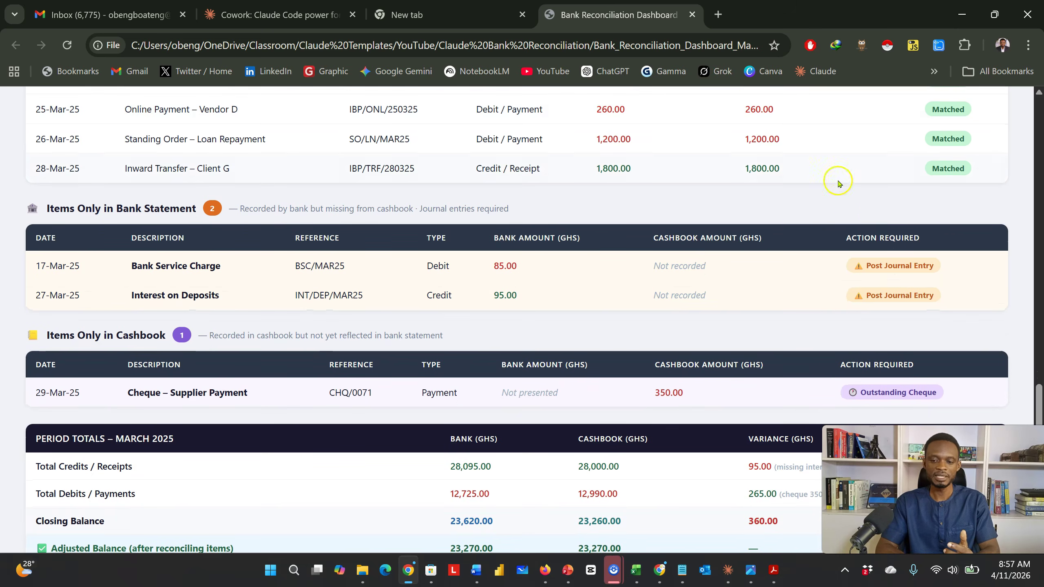
{"action": "scroll", "coordinate": [797, 249], "scroll_direction": "up", "scroll_amount": 15}
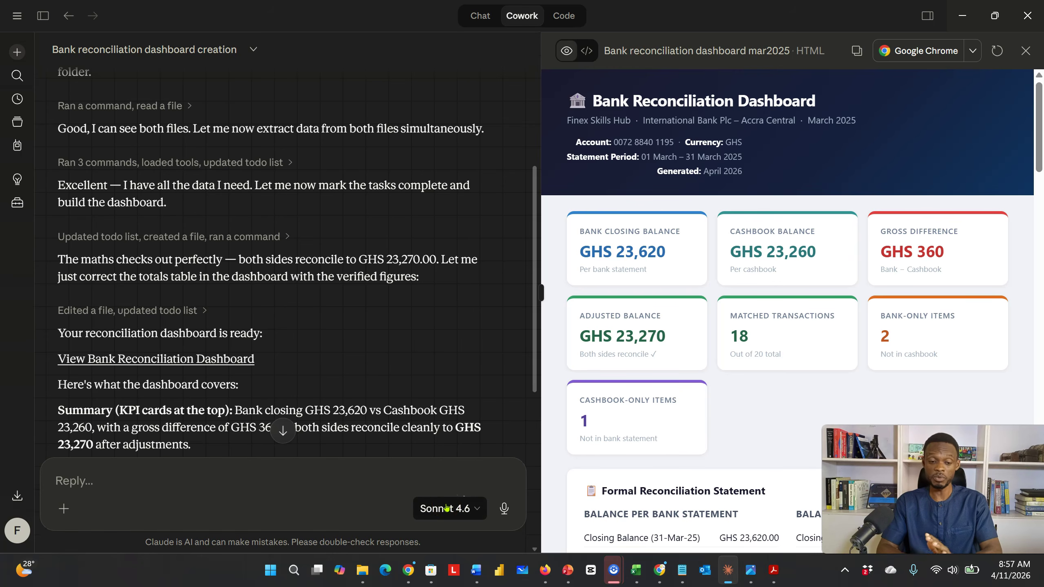
Return to Claude Cowork, read the summary of flagged reconciling items and close the dashboard preview
{"action": "scroll", "coordinate": [400, 378], "scroll_direction": "down", "scroll_amount": 3}
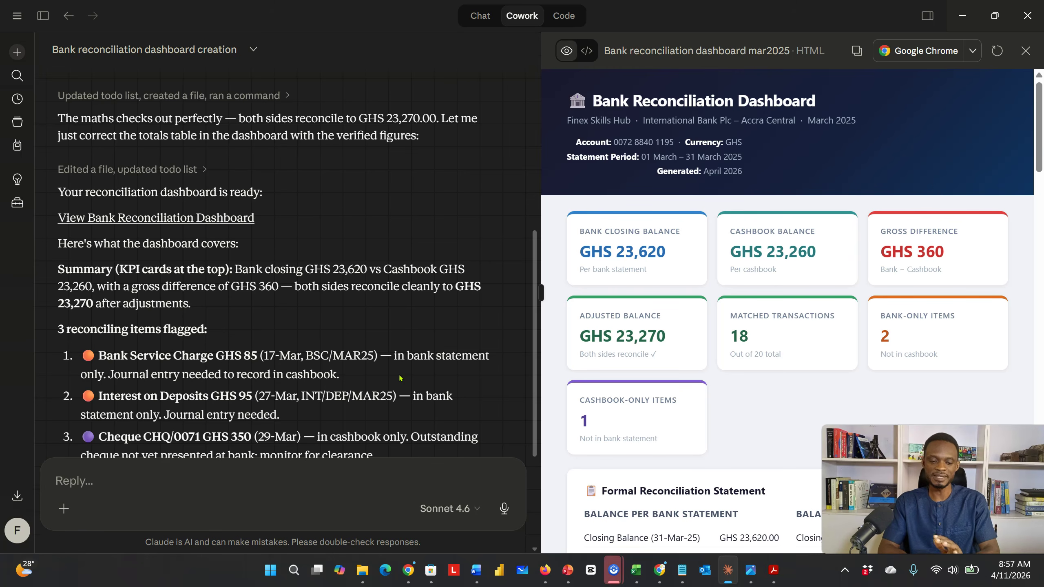
{"action": "scroll", "coordinate": [400, 377], "scroll_direction": "down", "scroll_amount": 2}
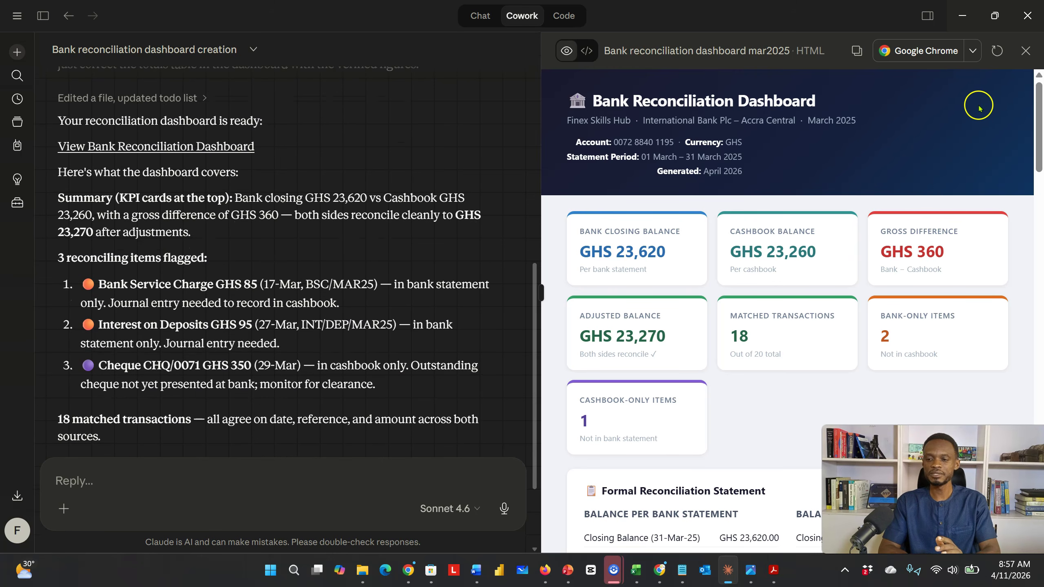
{"action": "left_click", "coordinate": [1023, 50]}
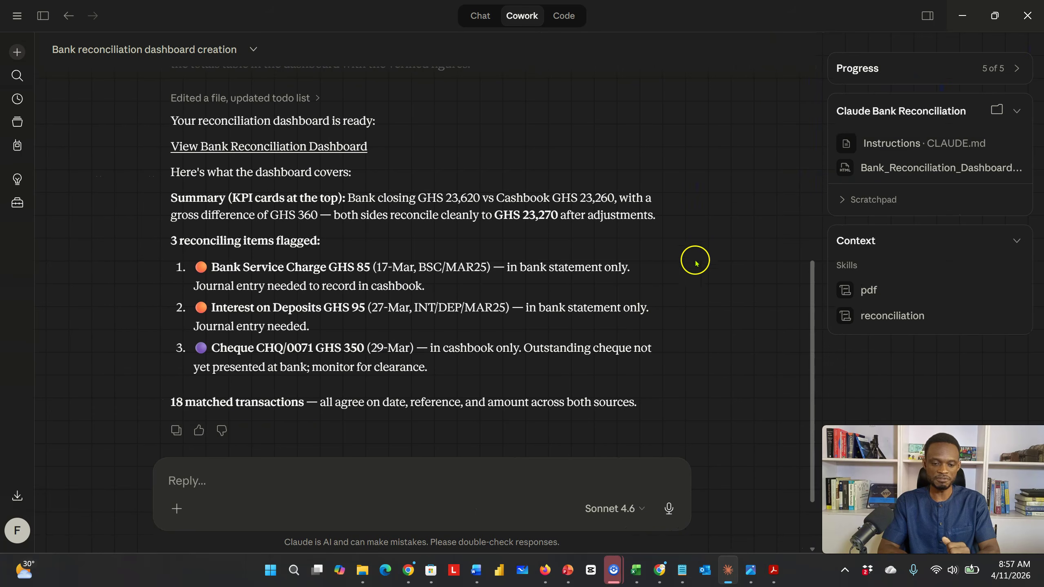
Prompt Claude to create Recon_Report_Mar2025.xlsx in the same folder with Summary, Matched Transactions and Exceptions sheets, the last including an action-required column
{"action": "left_click", "coordinate": [490, 469]}
{"action": "type", "text": "Now create a new Excel workbook in the same folder called 'Recon_Report_Mar2025.xlsx'. It should contain a formal reconciliation report with three sheets: a Summary sheet showing the key figures, a Matched Transactions sheet, and an Exceptions sheet listing the unmatched items with a column for the action required."}
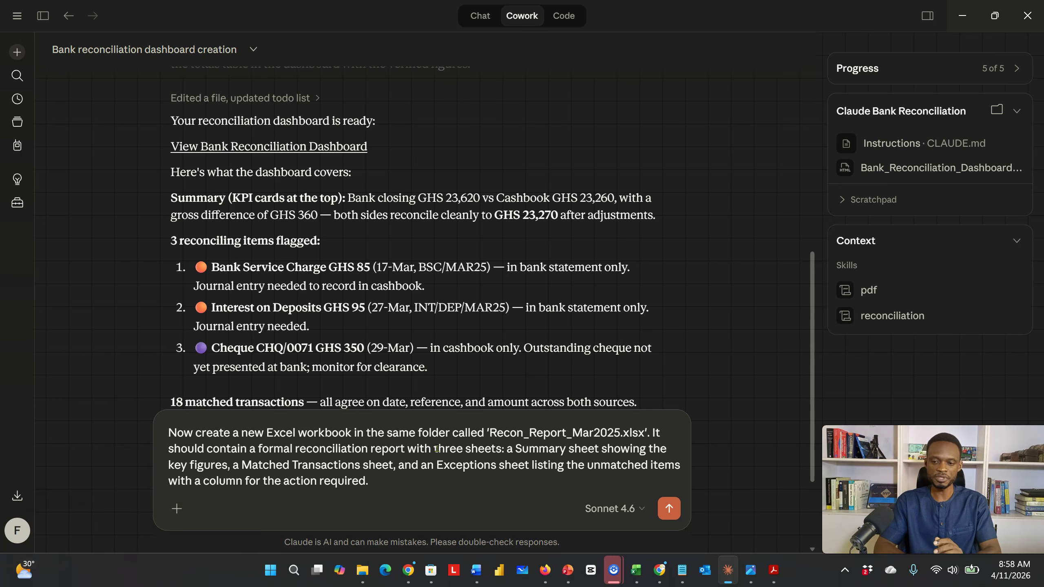
{"action": "left_click", "coordinate": [668, 508]}
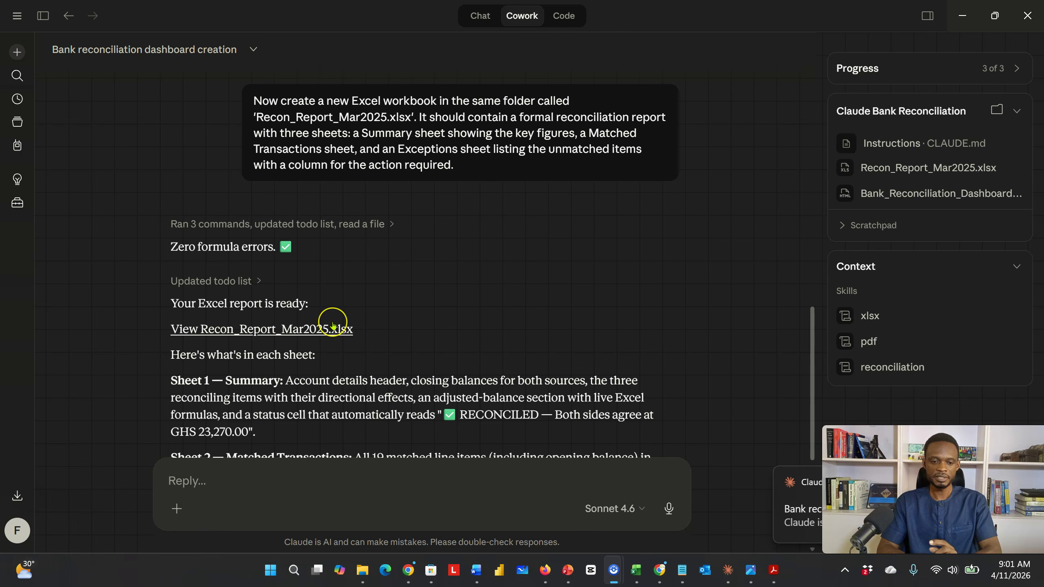
Read Claude's description of each sheet in the generated Excel report
{"action": "scroll", "coordinate": [332, 327], "scroll_direction": "down", "scroll_amount": 2}
{"action": "scroll", "coordinate": [332, 326], "scroll_direction": "down", "scroll_amount": 2}
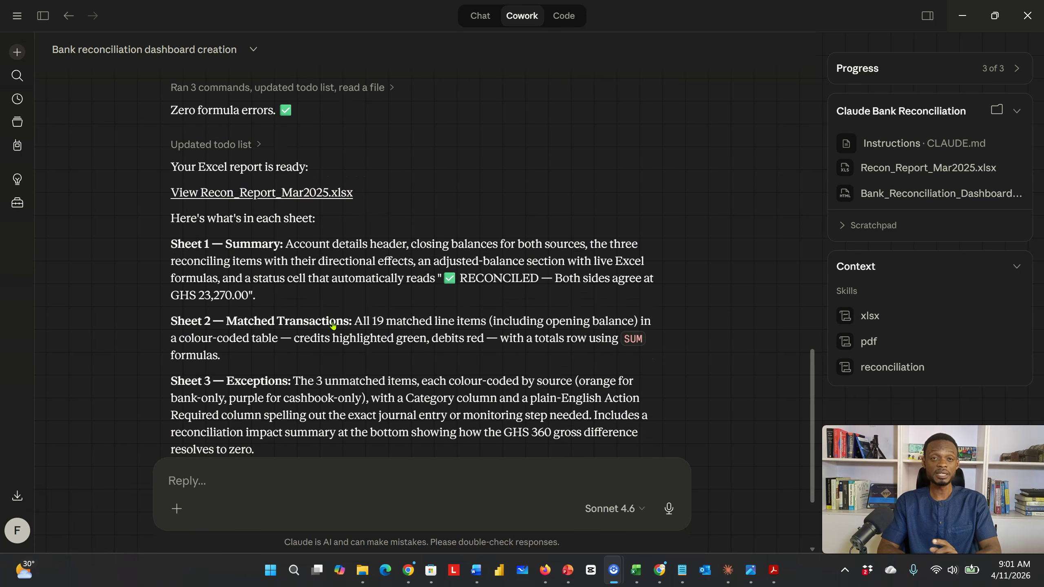
{"action": "scroll", "coordinate": [333, 327], "scroll_direction": "down", "scroll_amount": 3}
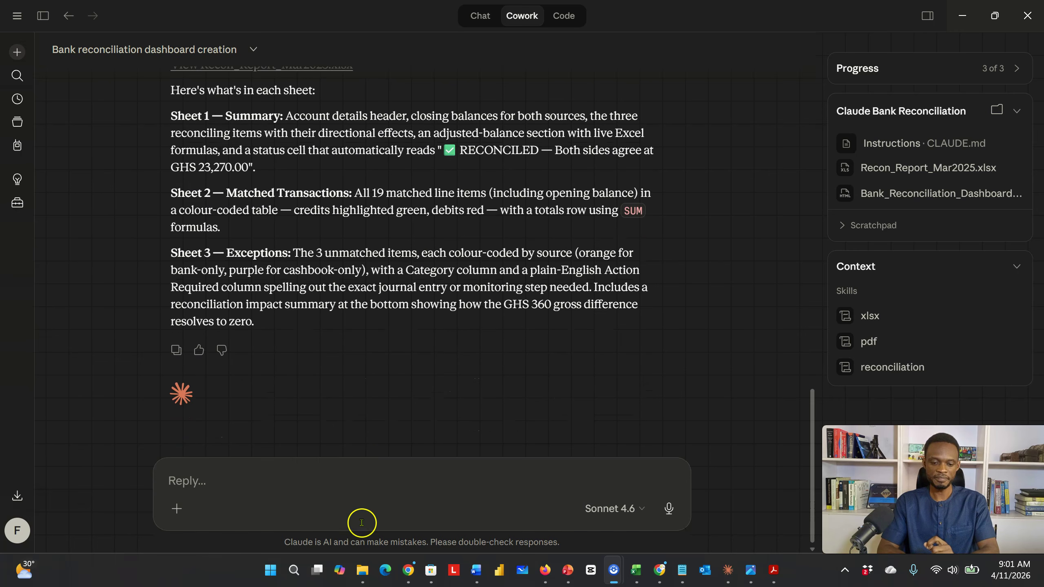
Switch to File Explorer, widen the Name column in the Claude Bank Reconciliation folder and open Recon_Report_Mar2025.xlsx in Excel
{"action": "left_click", "coordinate": [362, 570]}
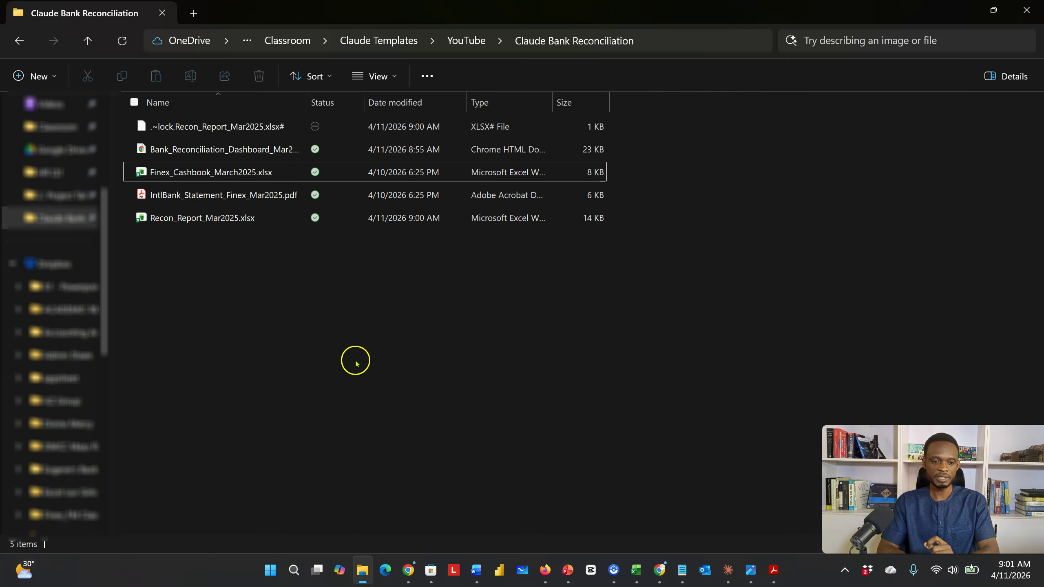
{"action": "left_click", "coordinate": [265, 220]}
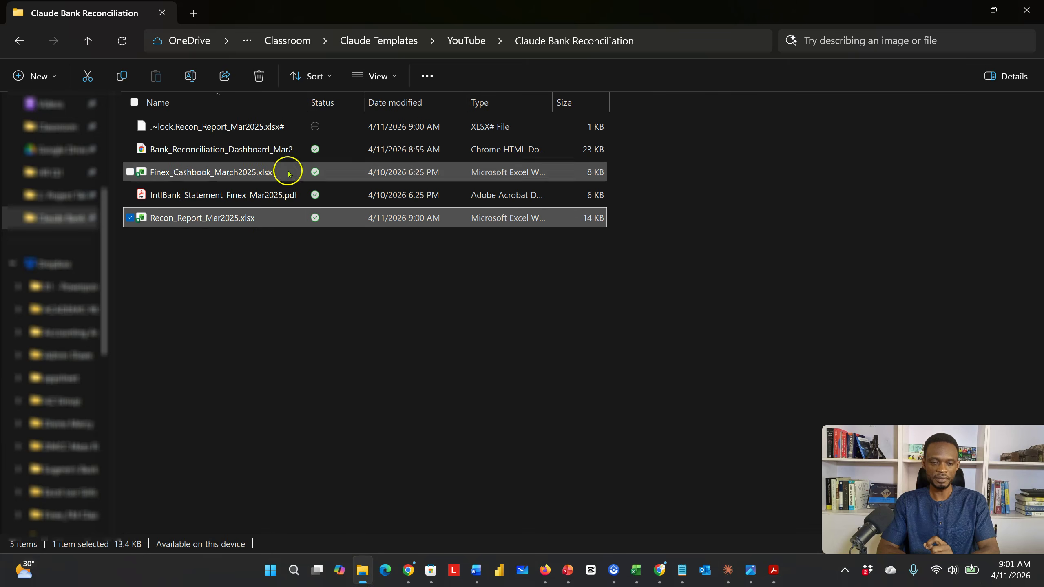
{"action": "left_click_drag", "start_coordinate": [307, 104], "coordinate": [379, 104]}
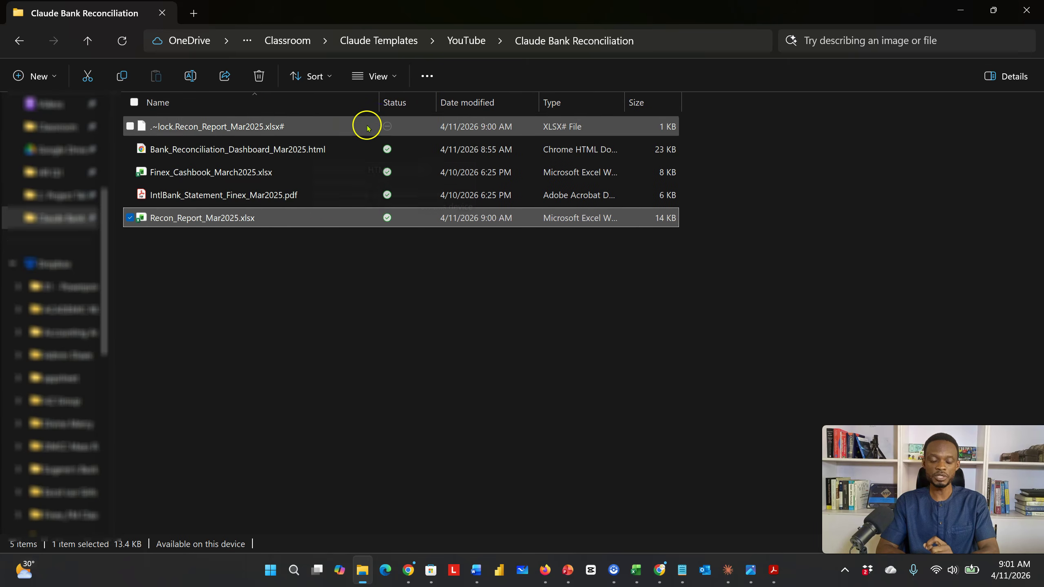
{"action": "left_click", "coordinate": [305, 173]}
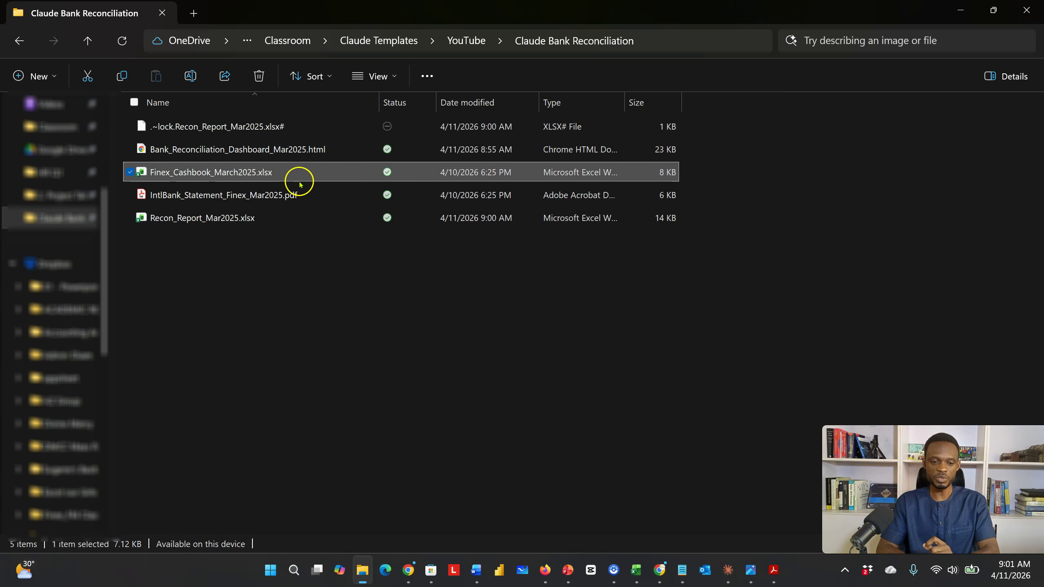
{"action": "left_click", "coordinate": [291, 195]}
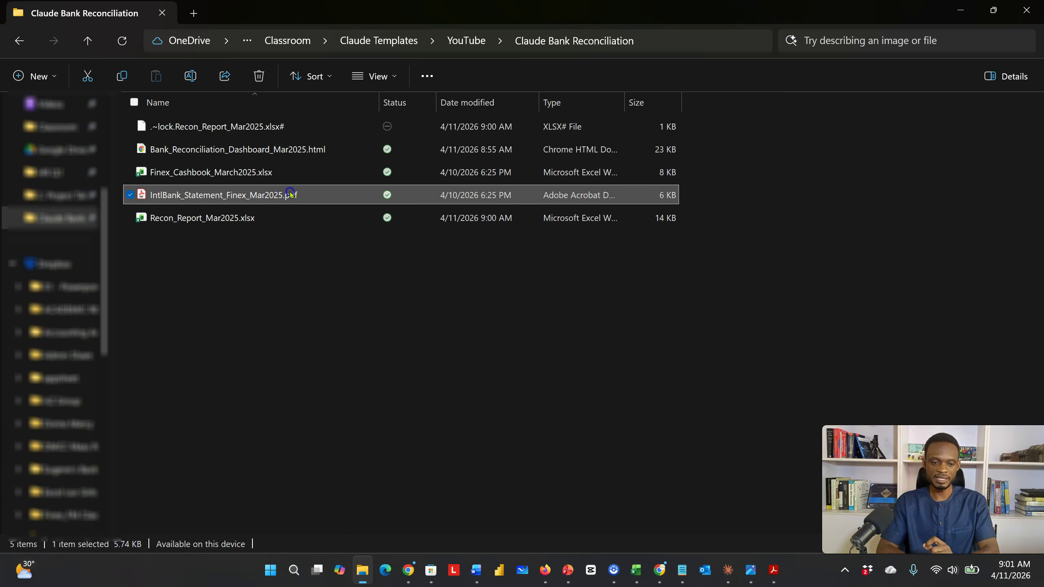
{"action": "left_click", "coordinate": [271, 220]}
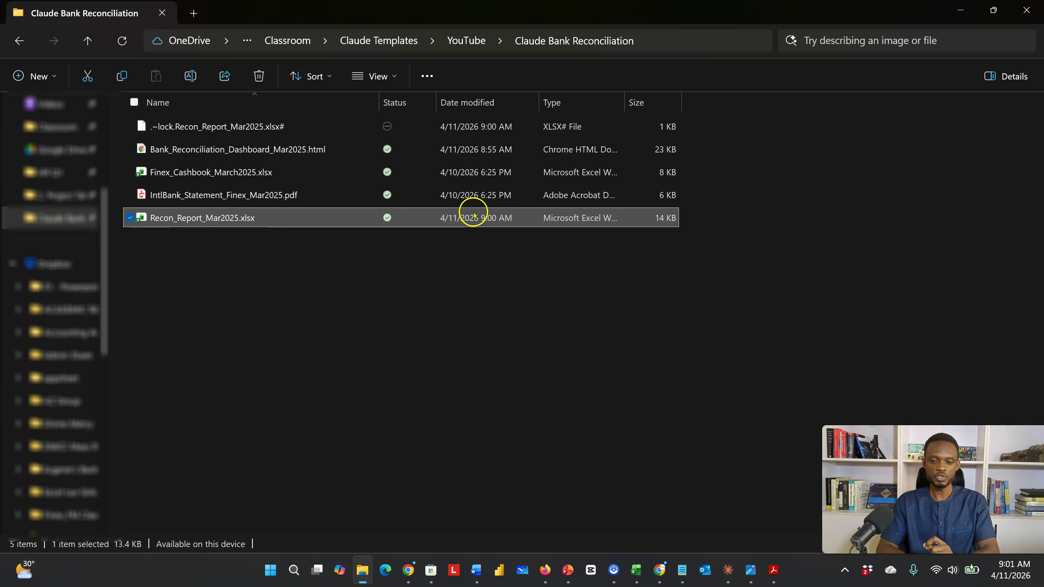
{"action": "double_click", "coordinate": [345, 212]}
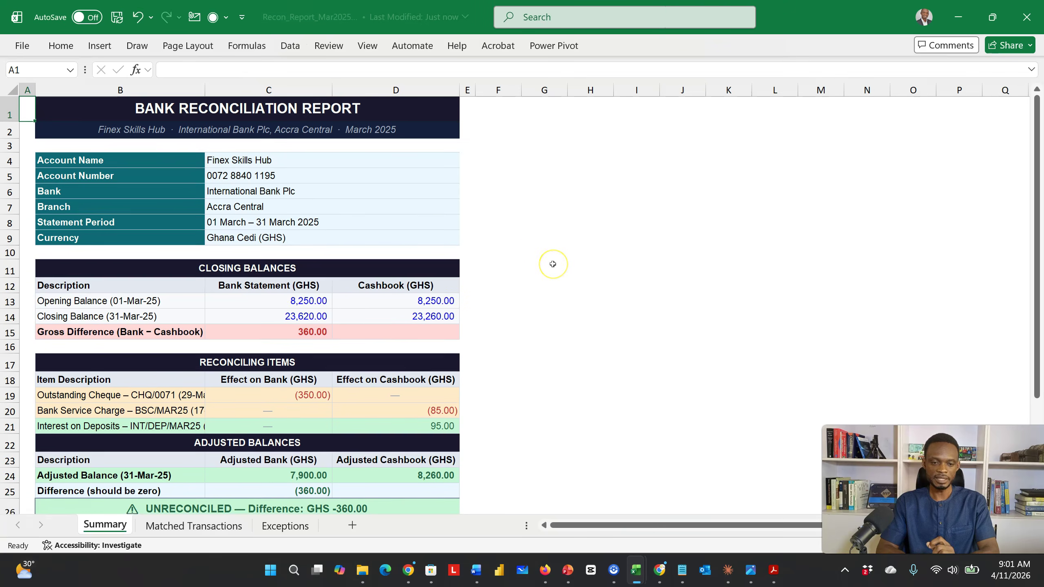
Look through the report's Summary, Matched Transactions and Exceptions sheets
{"action": "scroll", "coordinate": [553, 264], "scroll_direction": "down", "scroll_amount": 2}
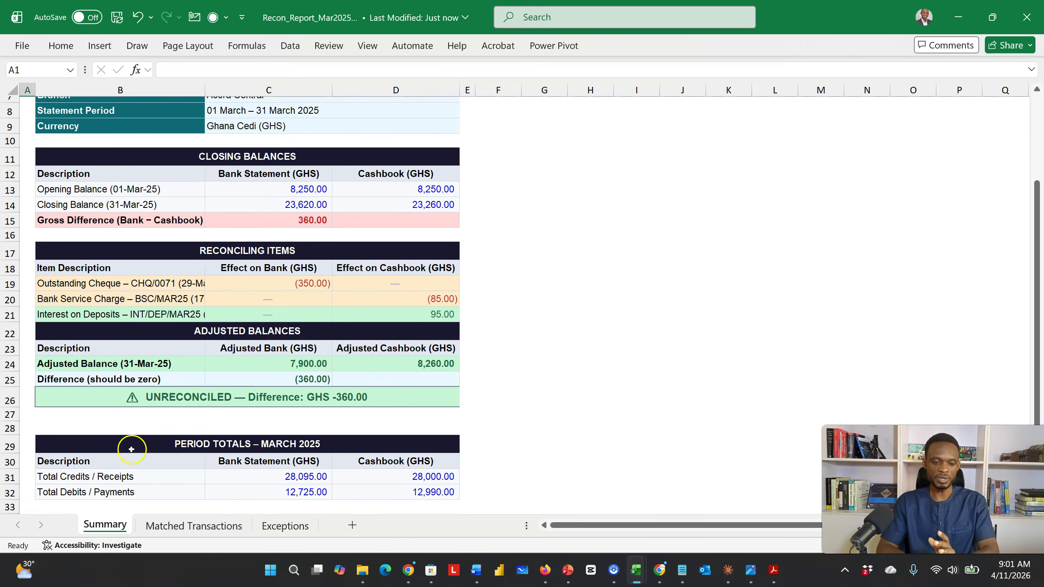
{"action": "scroll", "coordinate": [234, 288], "scroll_direction": "up", "scroll_amount": 2}
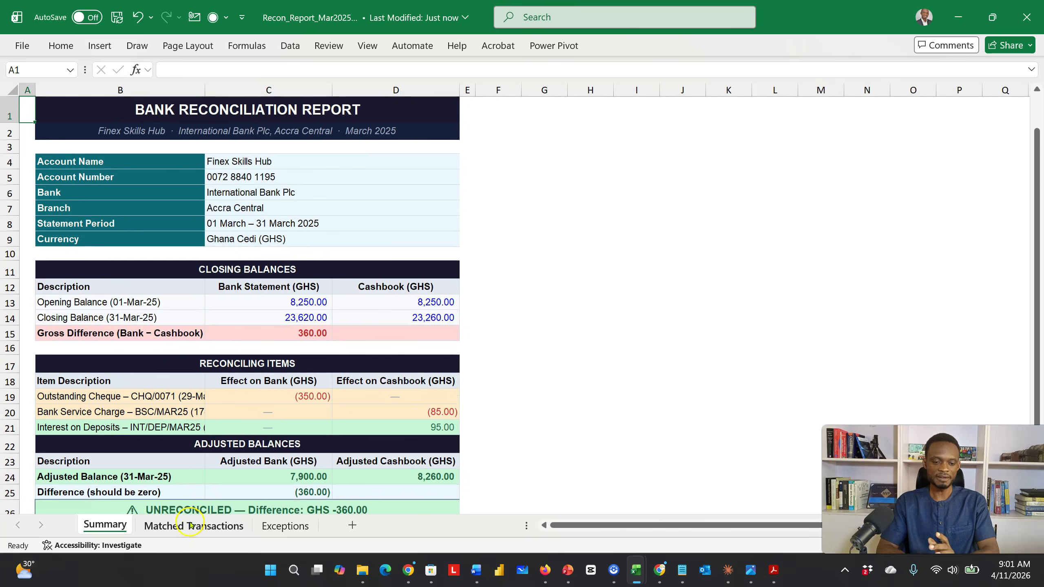
{"action": "left_click", "coordinate": [190, 526]}
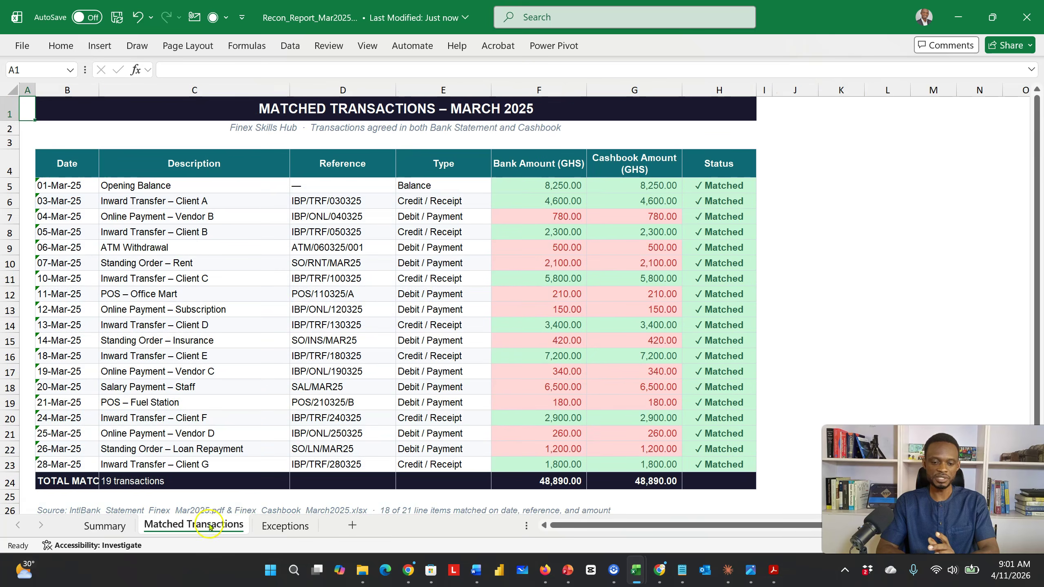
{"action": "left_click", "coordinate": [270, 526]}
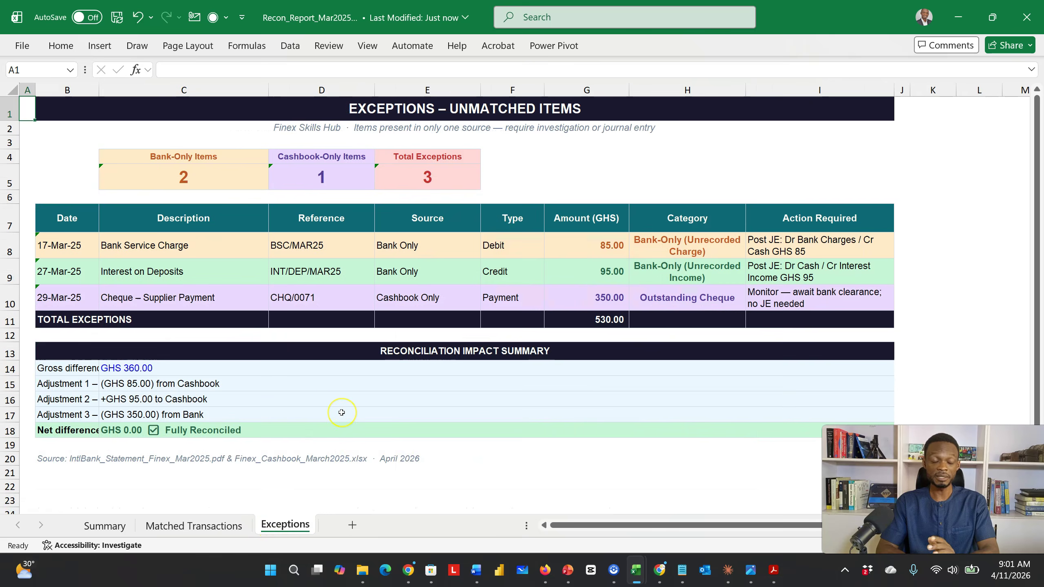
Examine the transaction rows, amounts and totals row on the Matched Transactions sheet
{"action": "left_click", "coordinate": [212, 526]}
{"action": "left_click", "coordinate": [419, 367]}
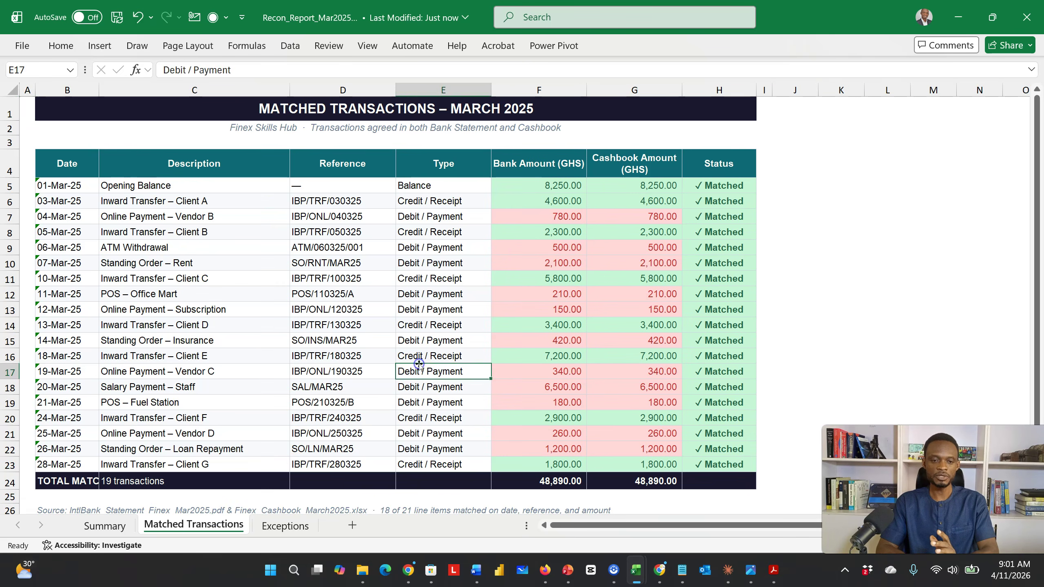
{"action": "left_click", "coordinate": [550, 335]}
{"action": "scroll", "coordinate": [648, 328], "scroll_direction": "down", "scroll_amount": 2}
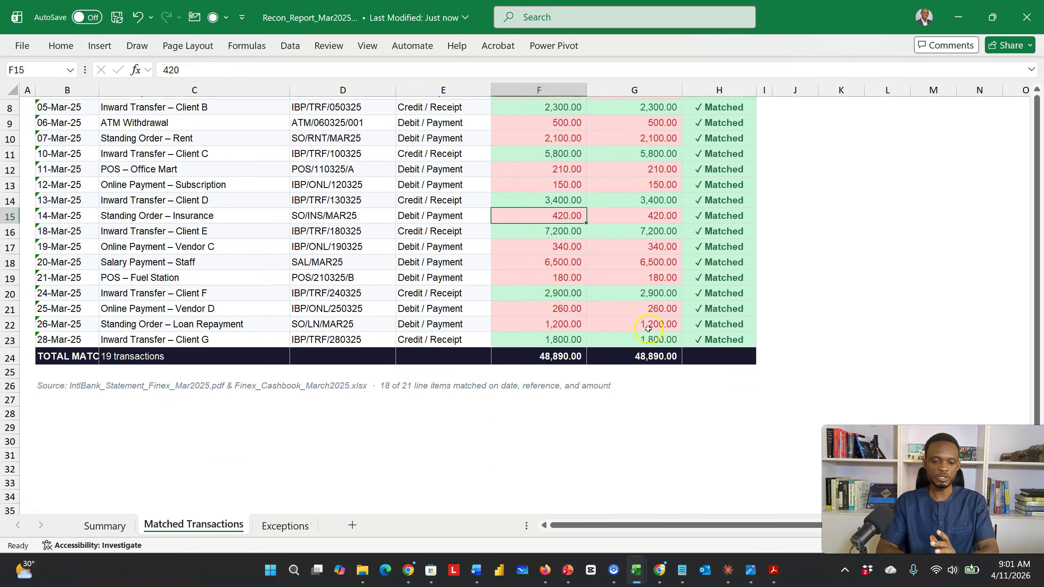
Inspect the Adjusted Bank balance formula in cell C24 on the Summary sheet
{"action": "left_click", "coordinate": [136, 527]}
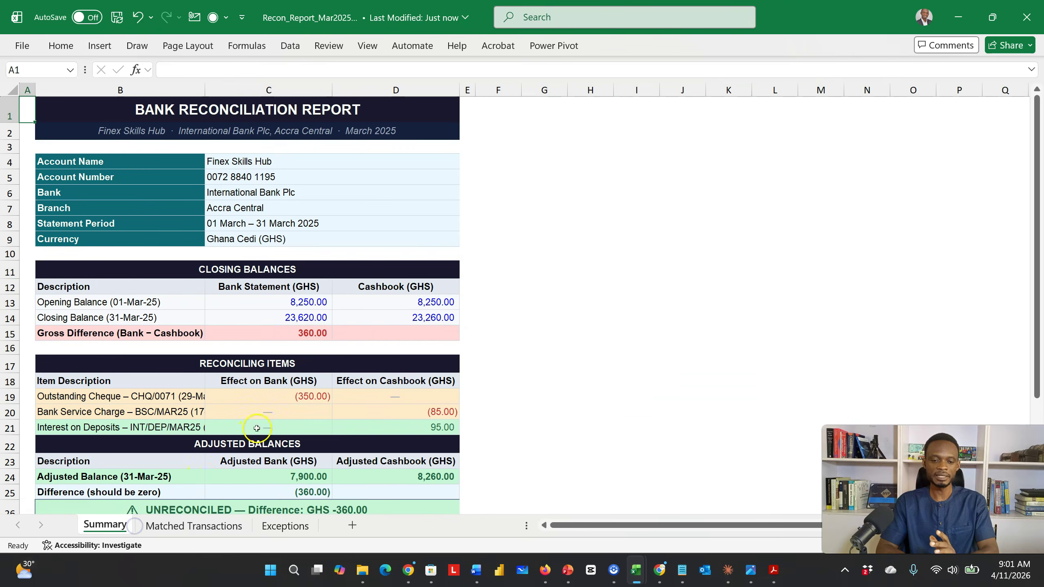
{"action": "scroll", "coordinate": [308, 319], "scroll_direction": "down", "scroll_amount": 3}
{"action": "left_click", "coordinate": [308, 313]}
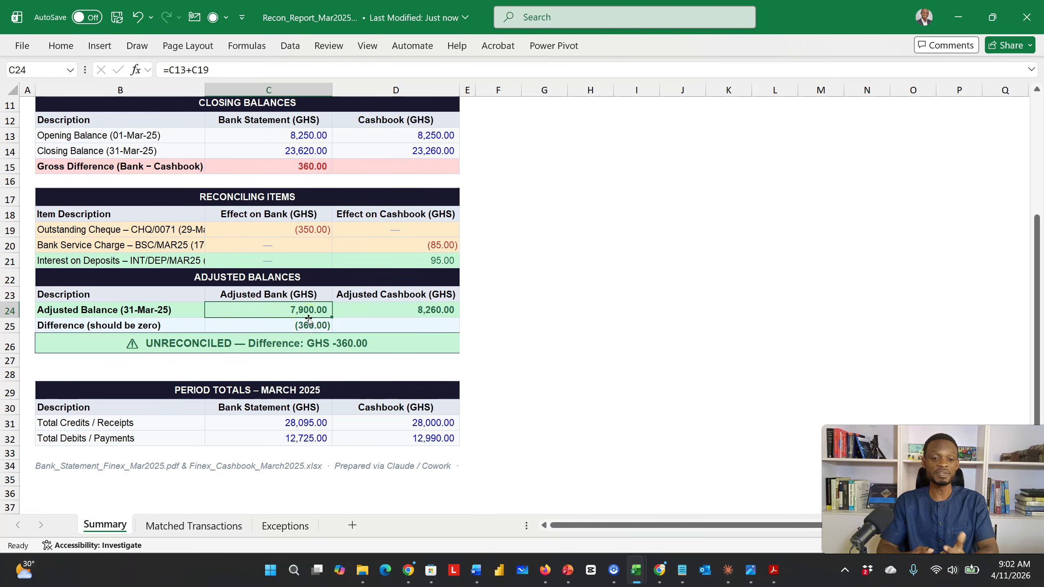